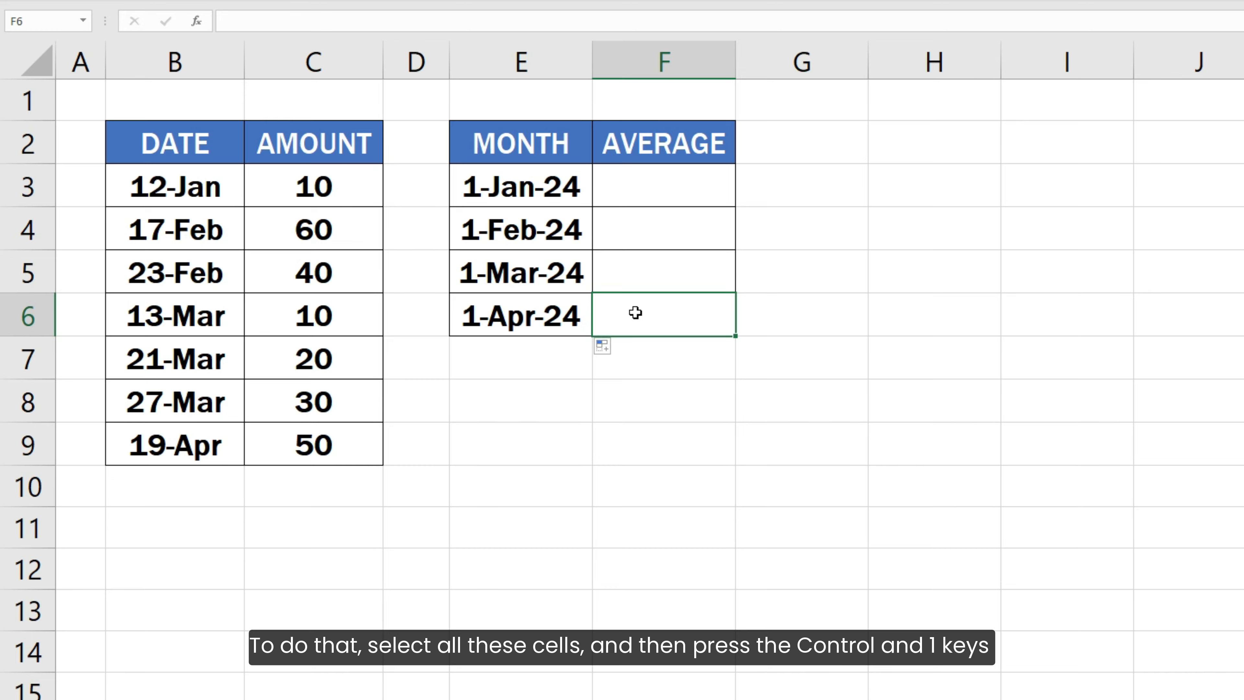
- Apply the custom number format mmmm to the month dates in E3:E6
{"action": "left_click_drag", "start_coordinate": [563, 187], "coordinate": [564, 309]}
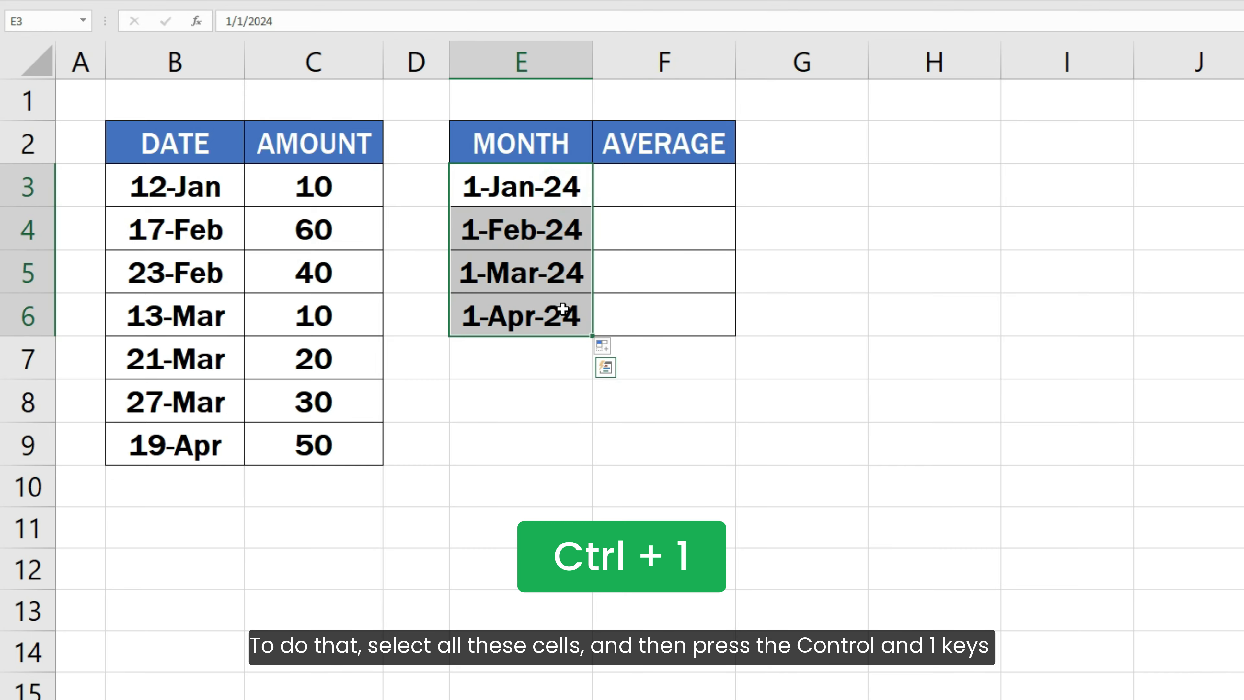
{"action": "key", "text": "ctrl+1"}
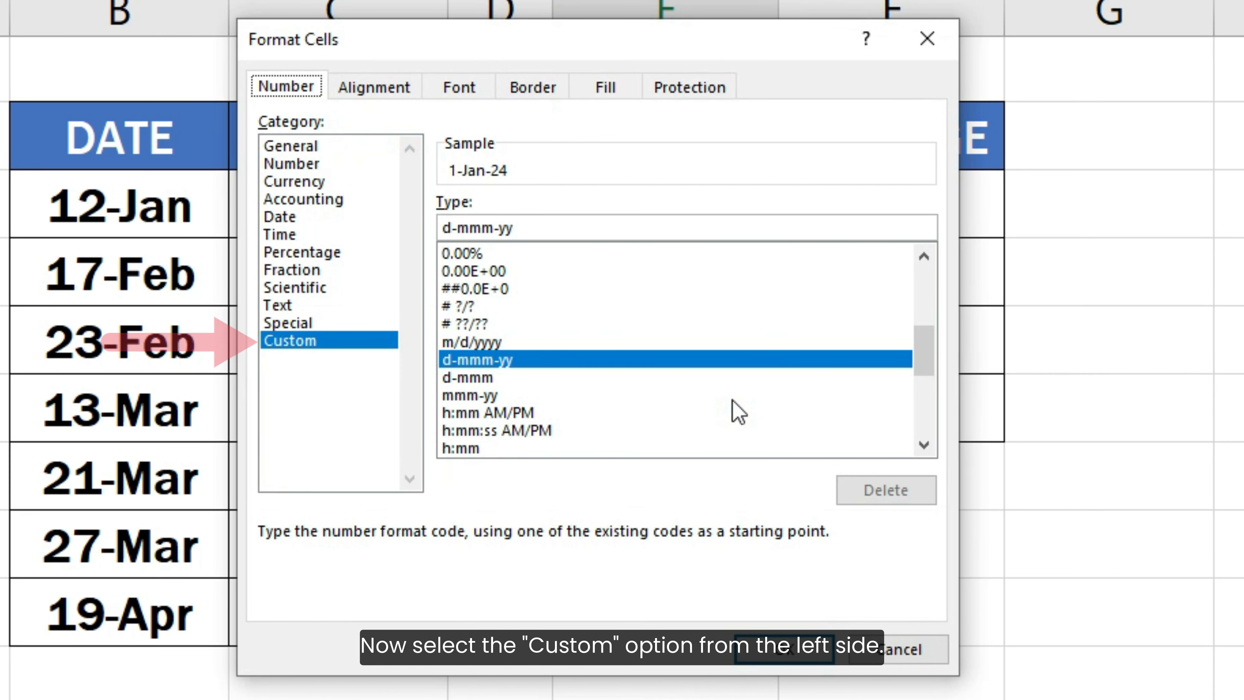
{"action": "left_click", "coordinate": [325, 345]}
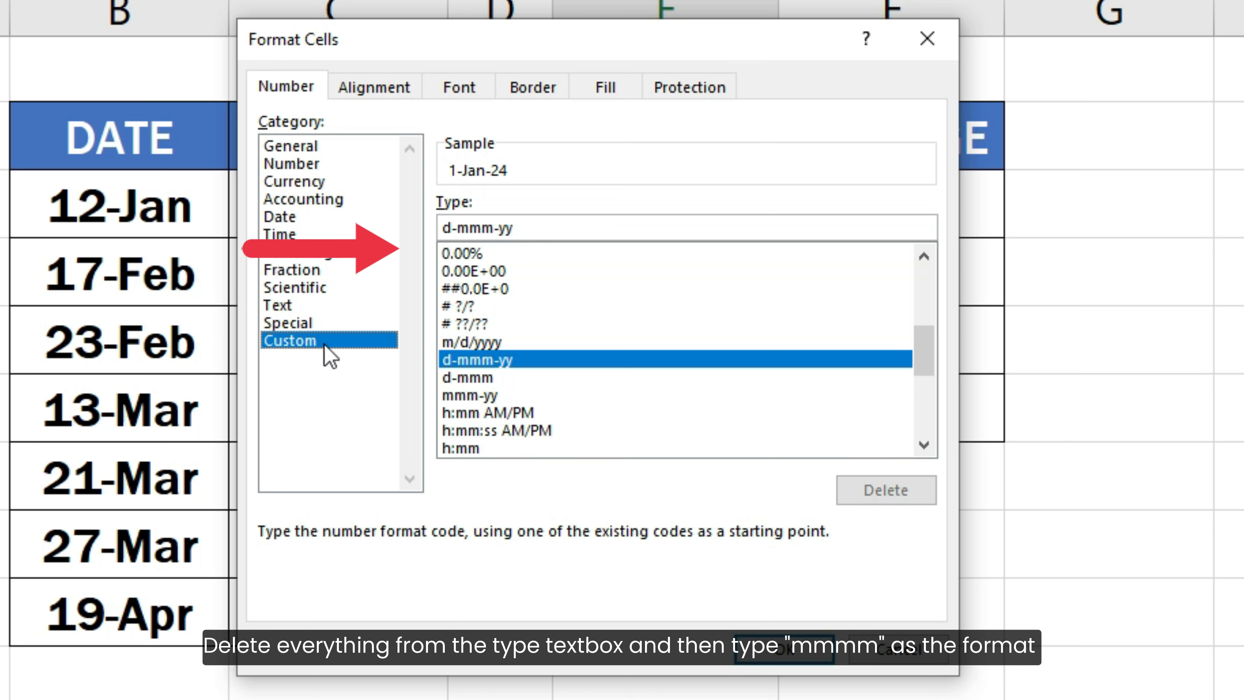
{"action": "left_click_drag", "start_coordinate": [517, 228], "coordinate": [425, 237]}
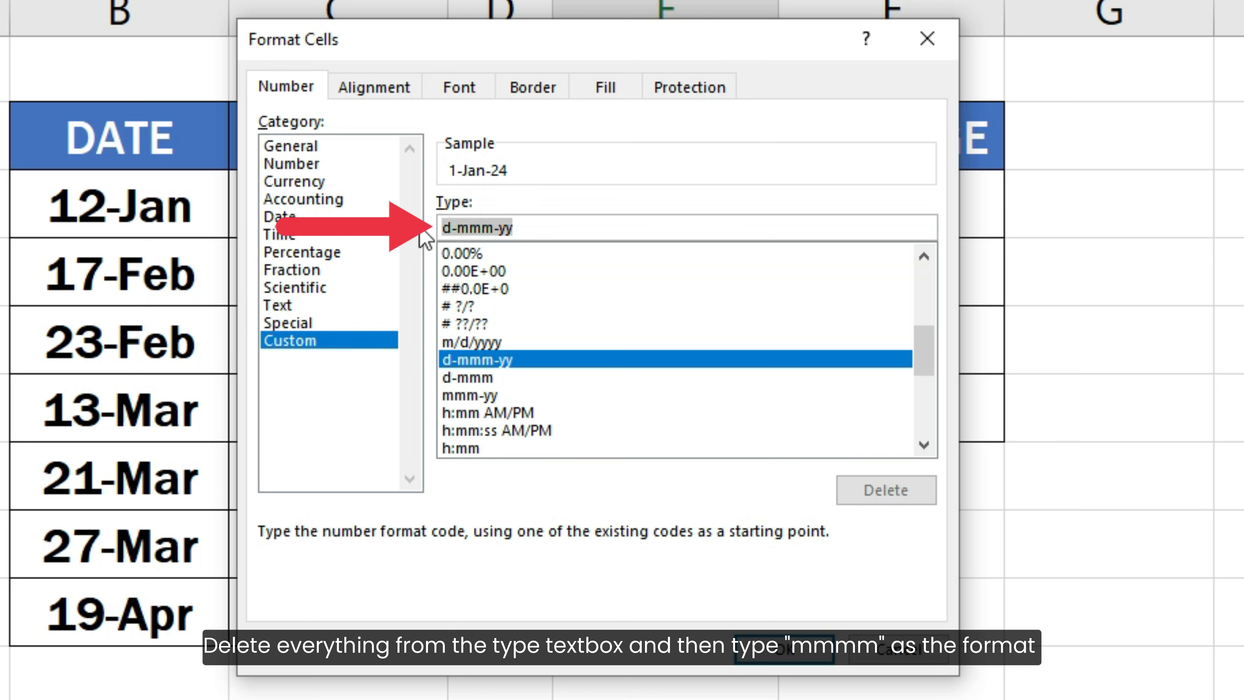
{"action": "key", "text": "BackSpace"}
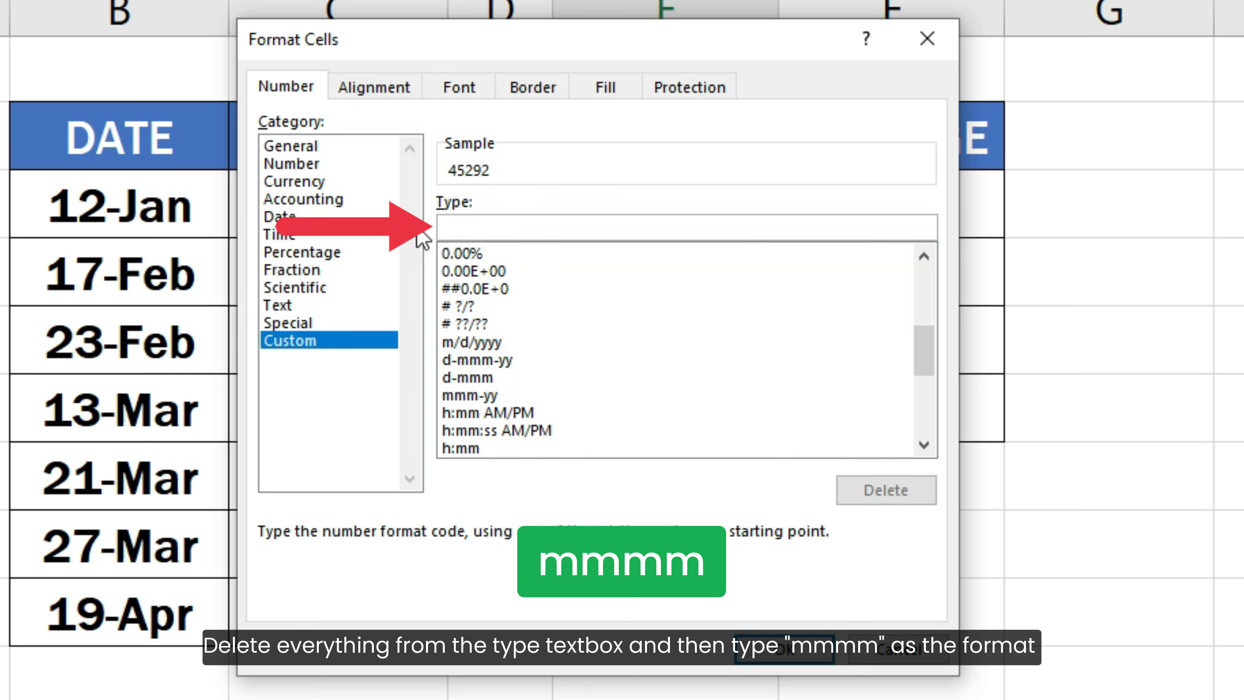
{"action": "type", "text": "mmmm"}
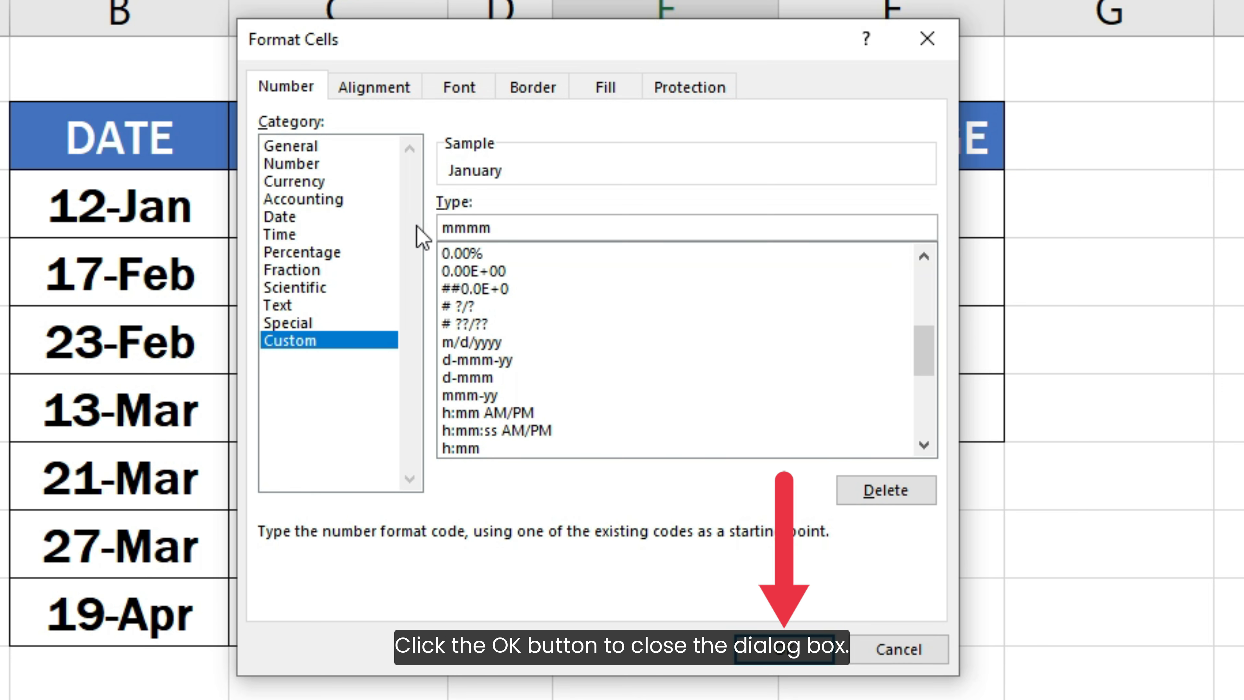
{"action": "left_click", "coordinate": [750, 648]}
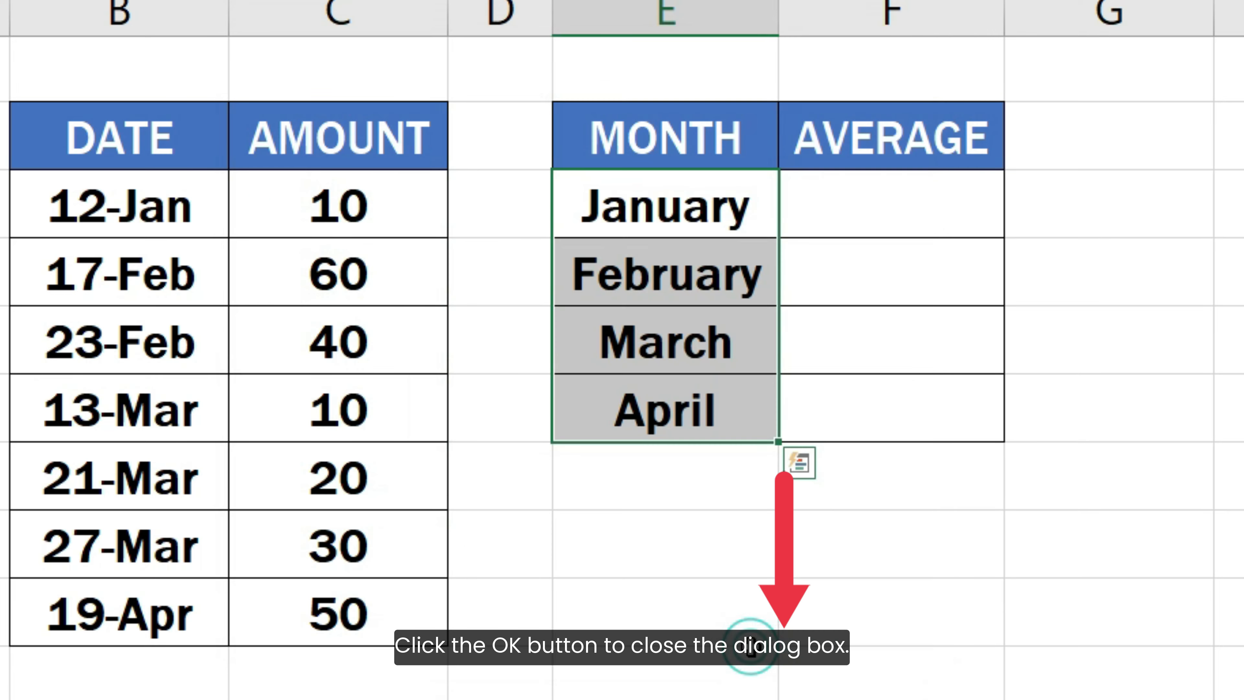
{"action": "left_click", "coordinate": [856, 489]}
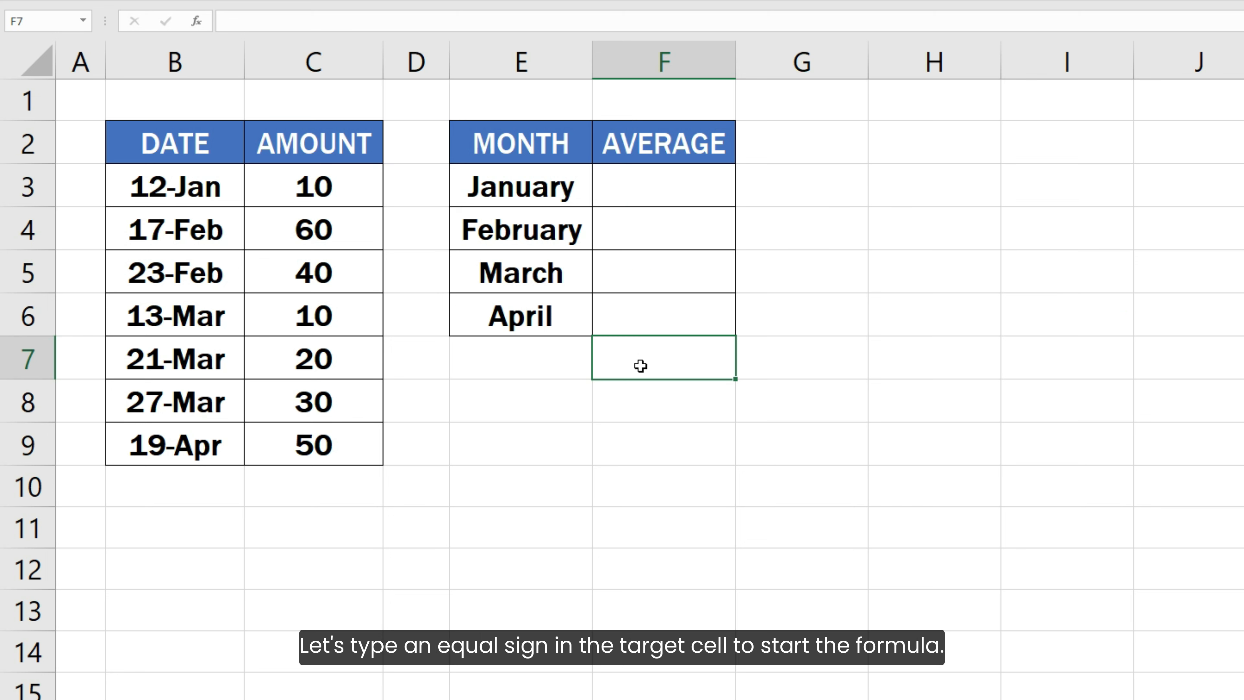
- Start an AVERAGEIFS formula in F3 with the amounts C3:C9 as the average range
{"action": "left_click", "coordinate": [642, 185]}
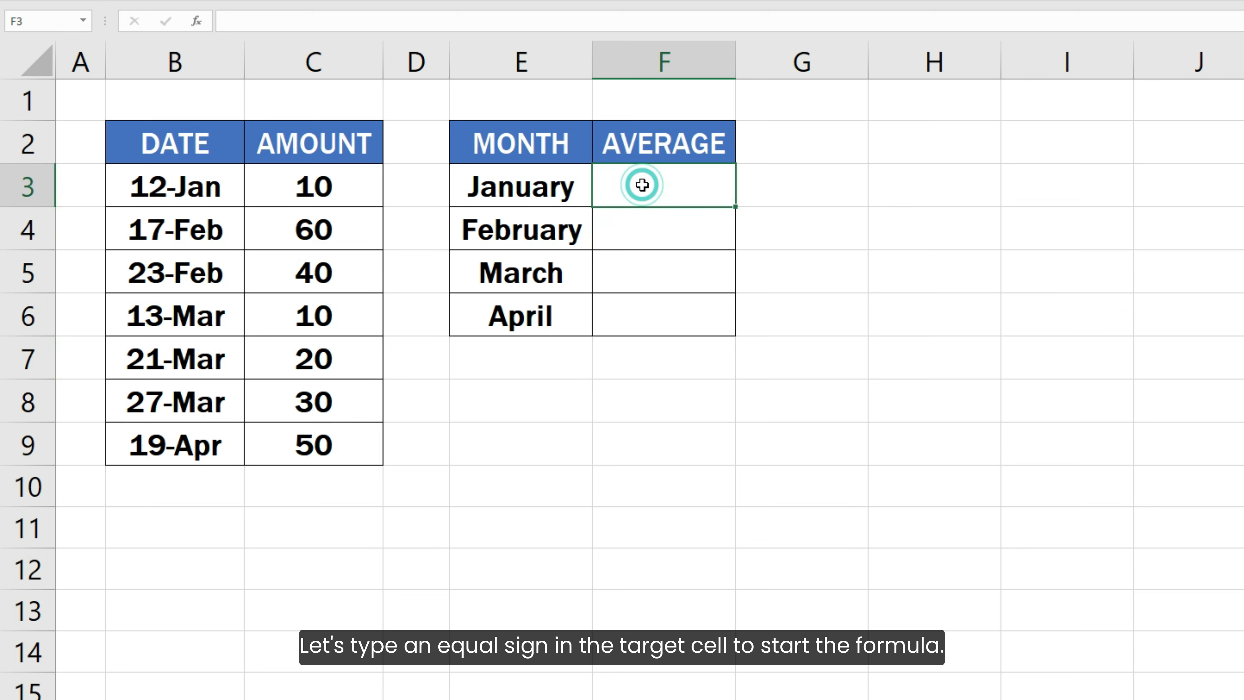
{"action": "type", "text": "="}
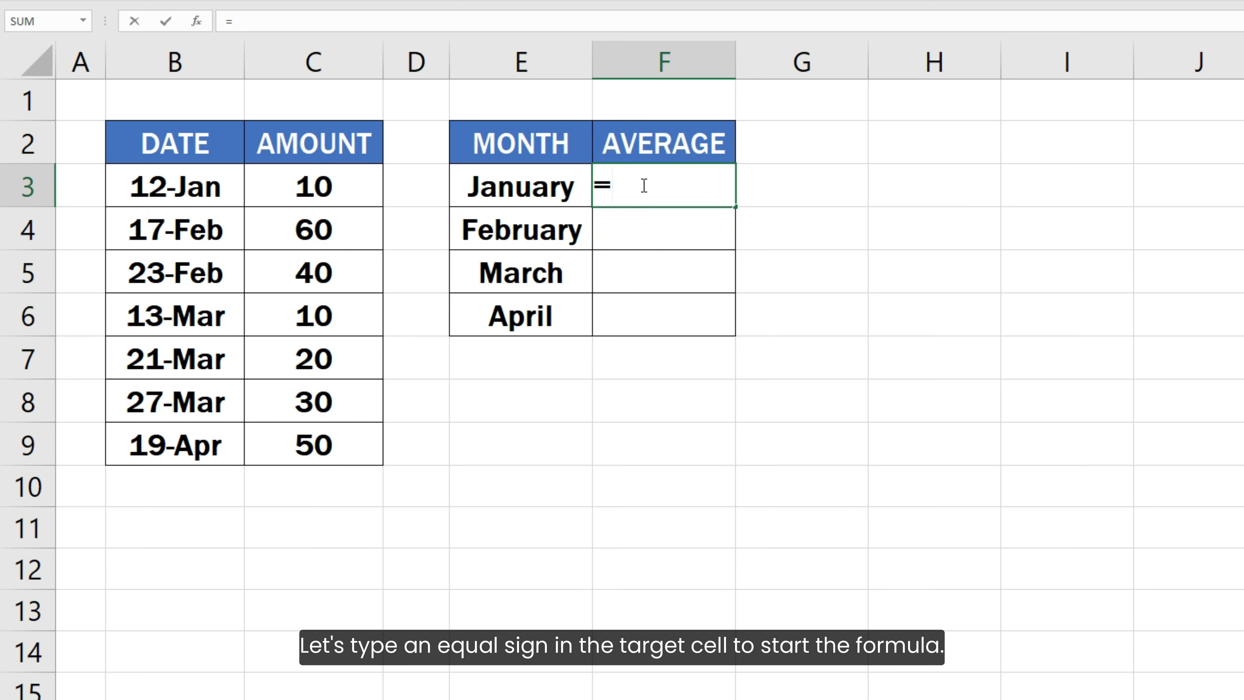
{"action": "type", "text": "A"}
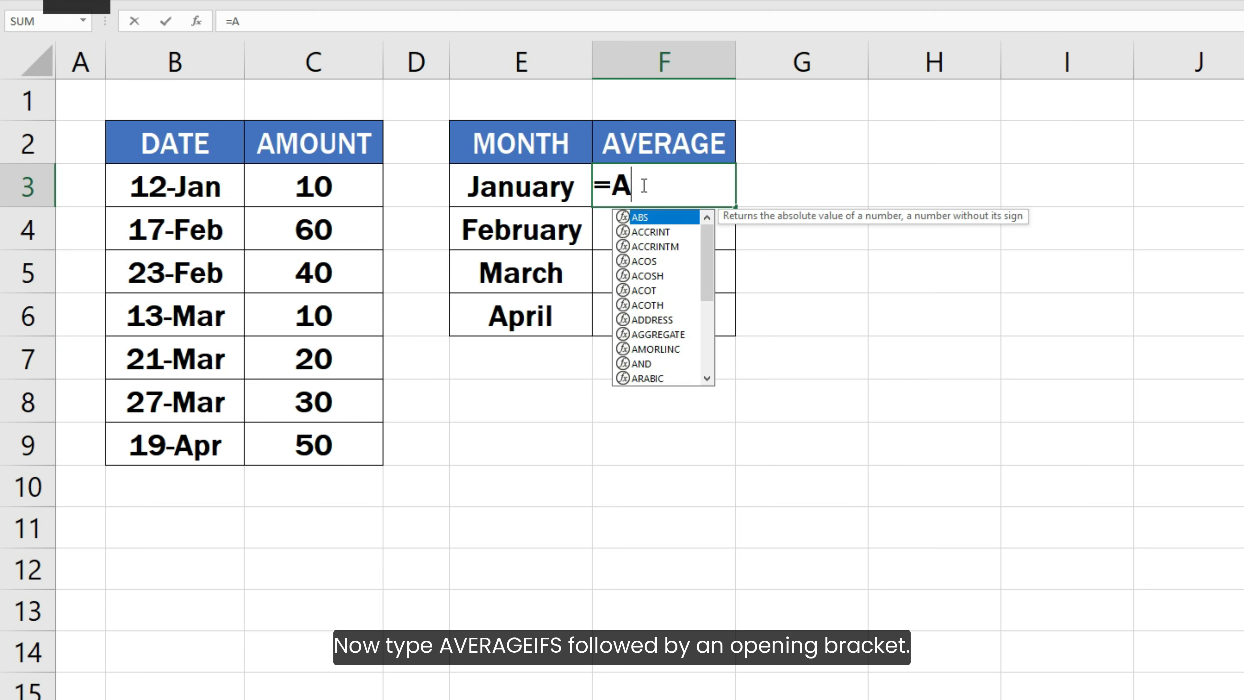
{"action": "type", "text": "VERAGE"}
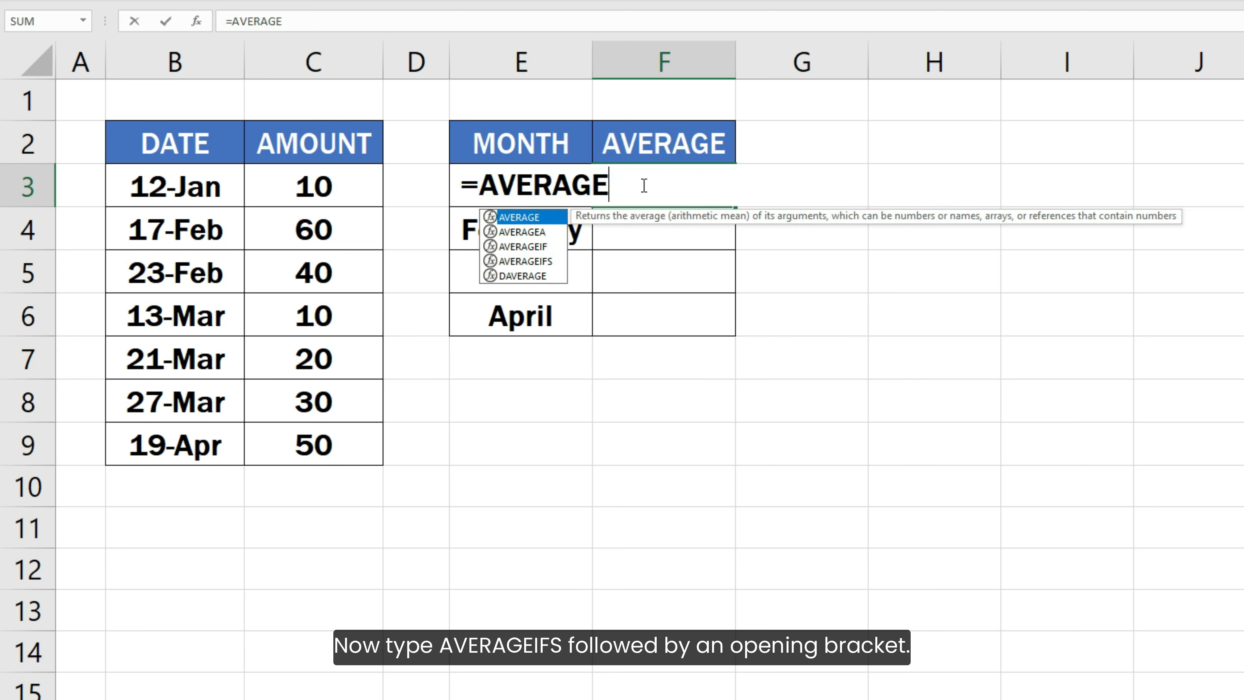
{"action": "type", "text": "IFS("}
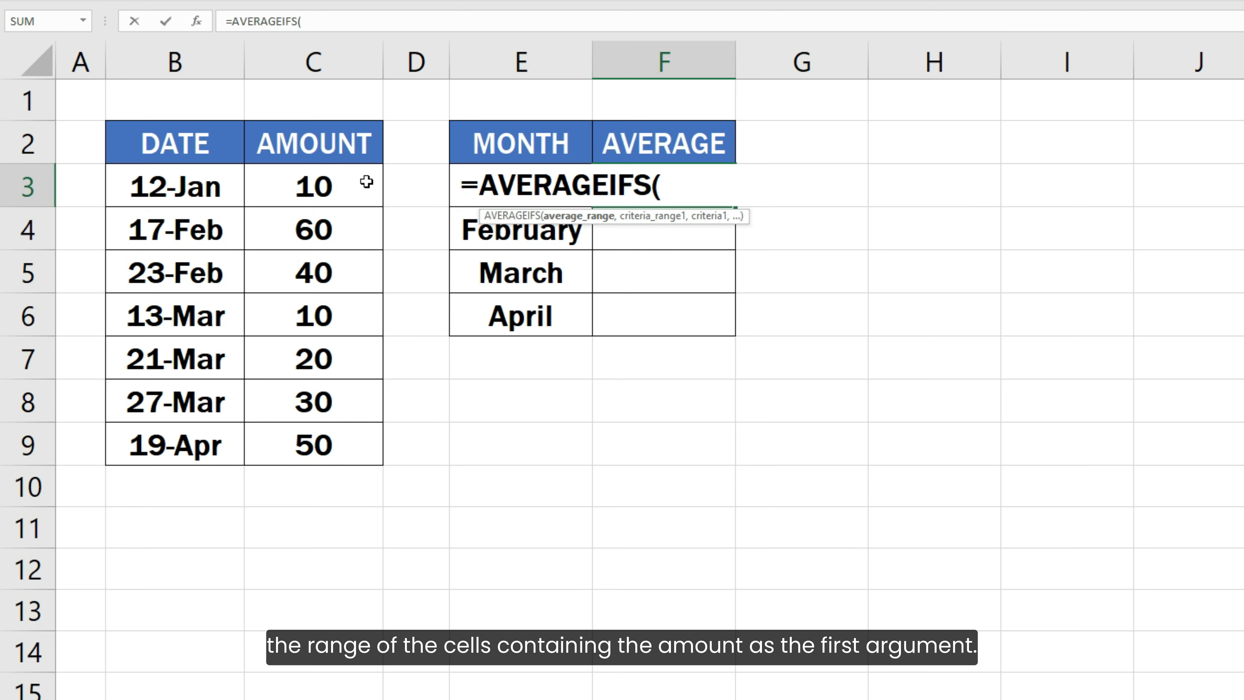
{"action": "left_click_drag", "start_coordinate": [338, 185], "coordinate": [336, 436]}
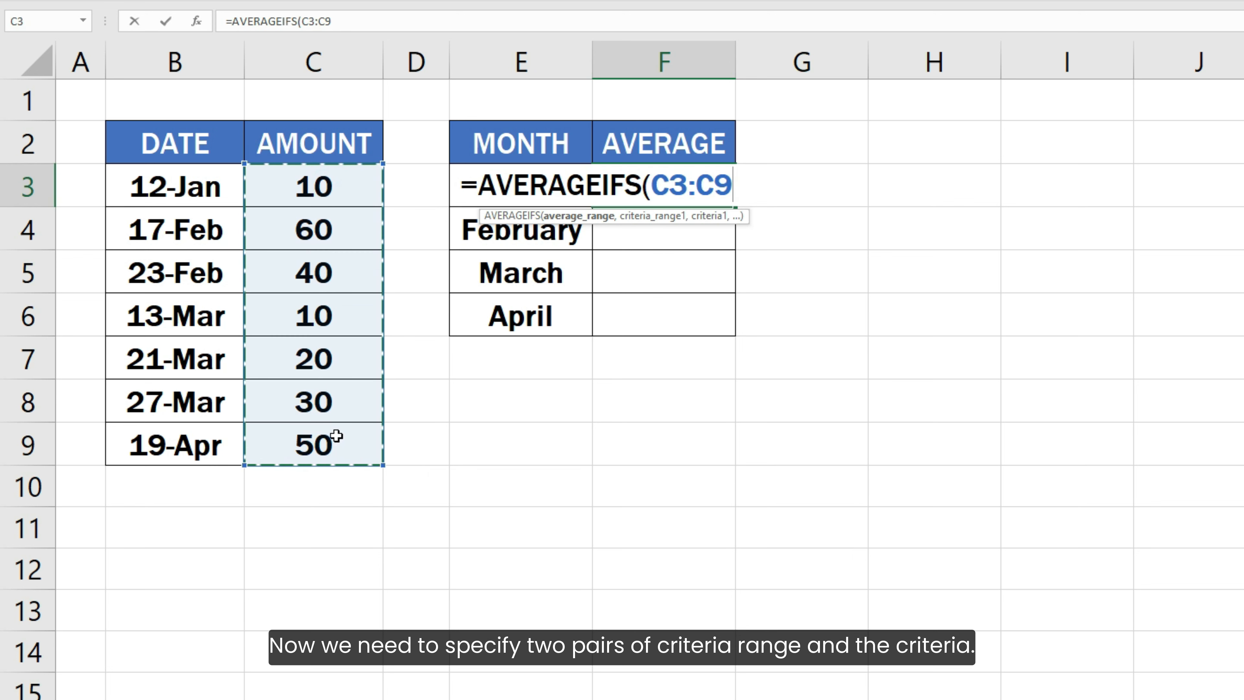
{"action": "type", "text": ","}
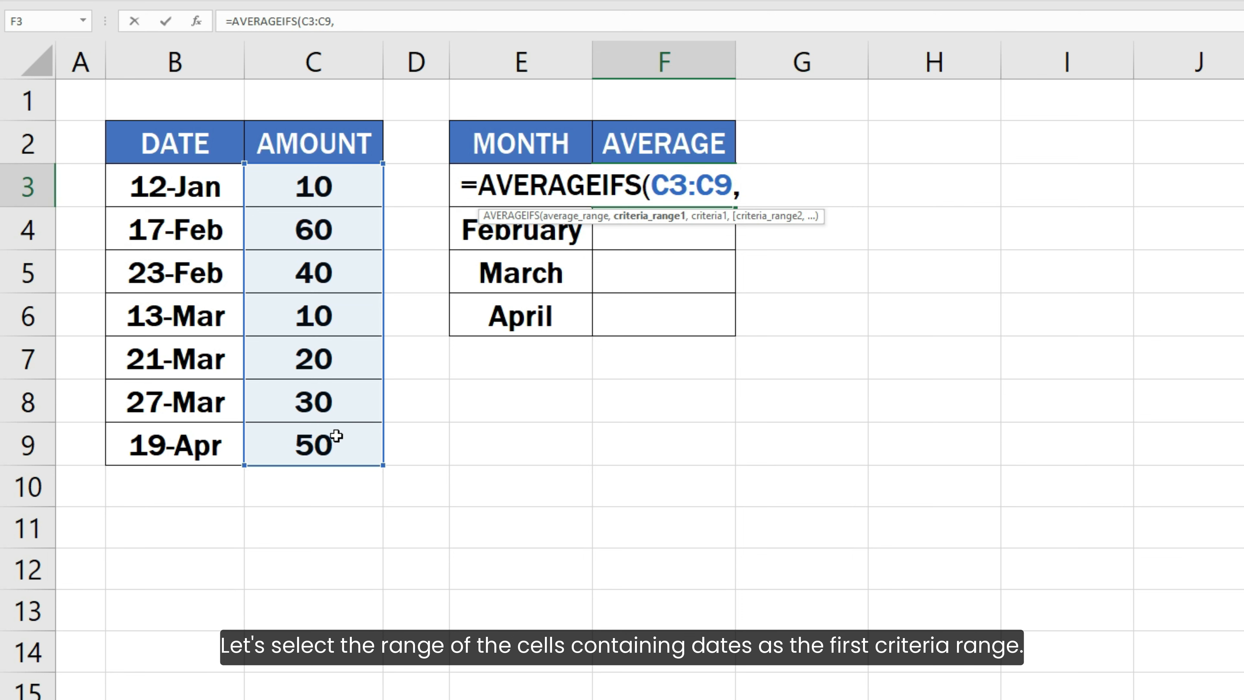
- Add the dates B3:B9 as the first criteria range with the criterion ">=" & E3
{"action": "left_click_drag", "start_coordinate": [204, 190], "coordinate": [196, 442]}
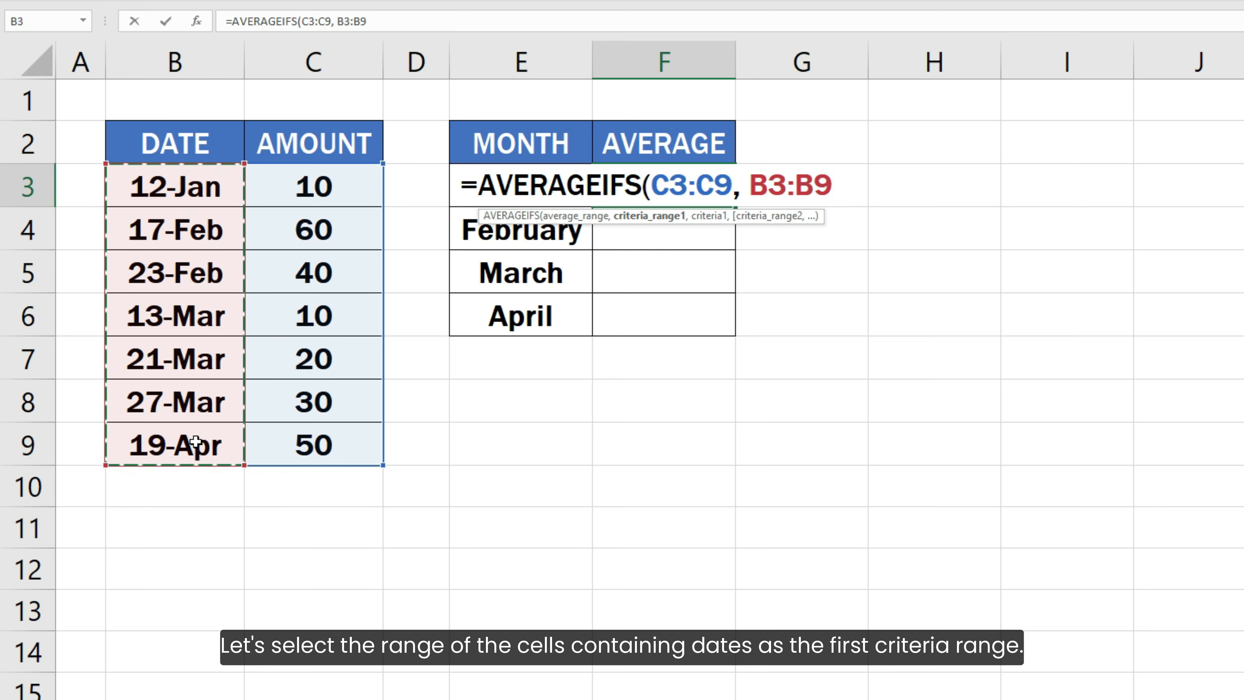
{"action": "type", "text": ","}
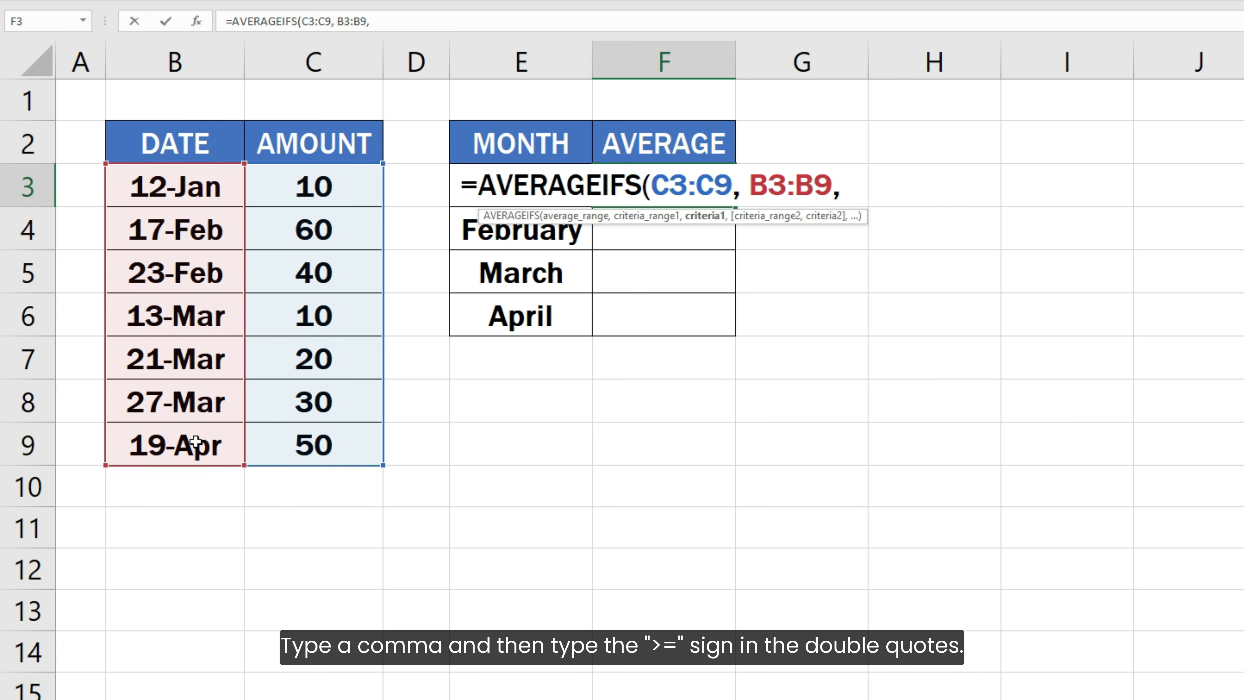
{"action": "type", "text": " \">"}
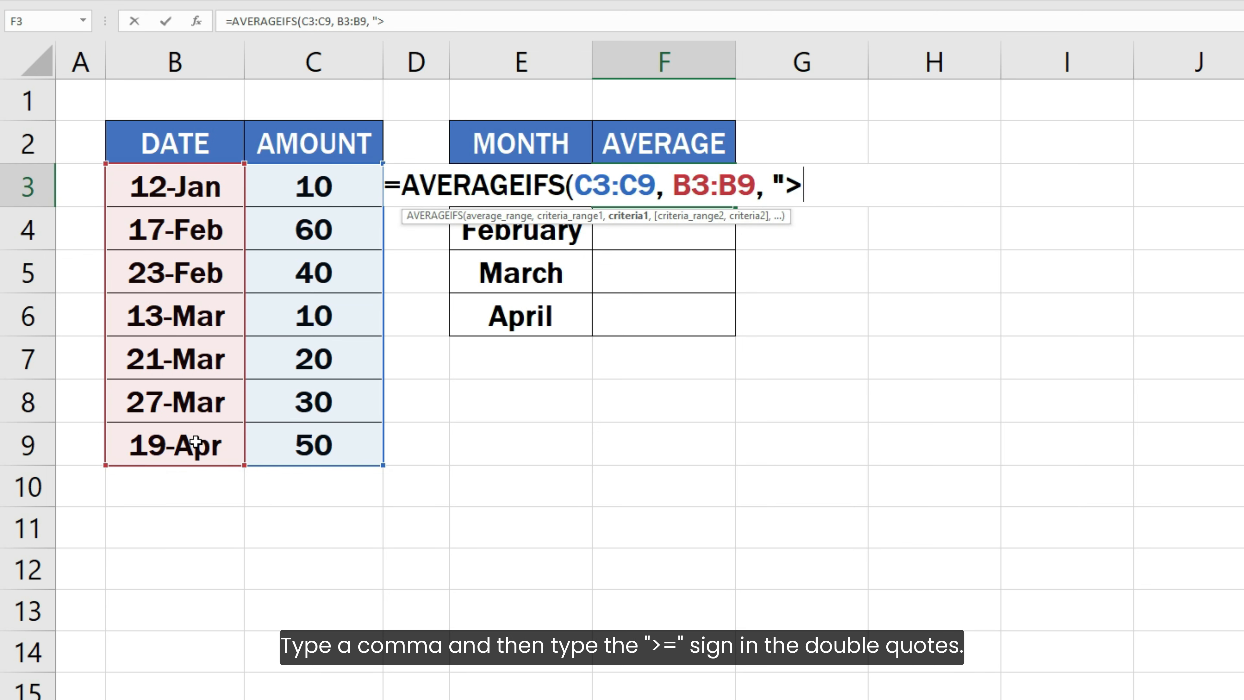
{"action": "type", "text": "=\""}
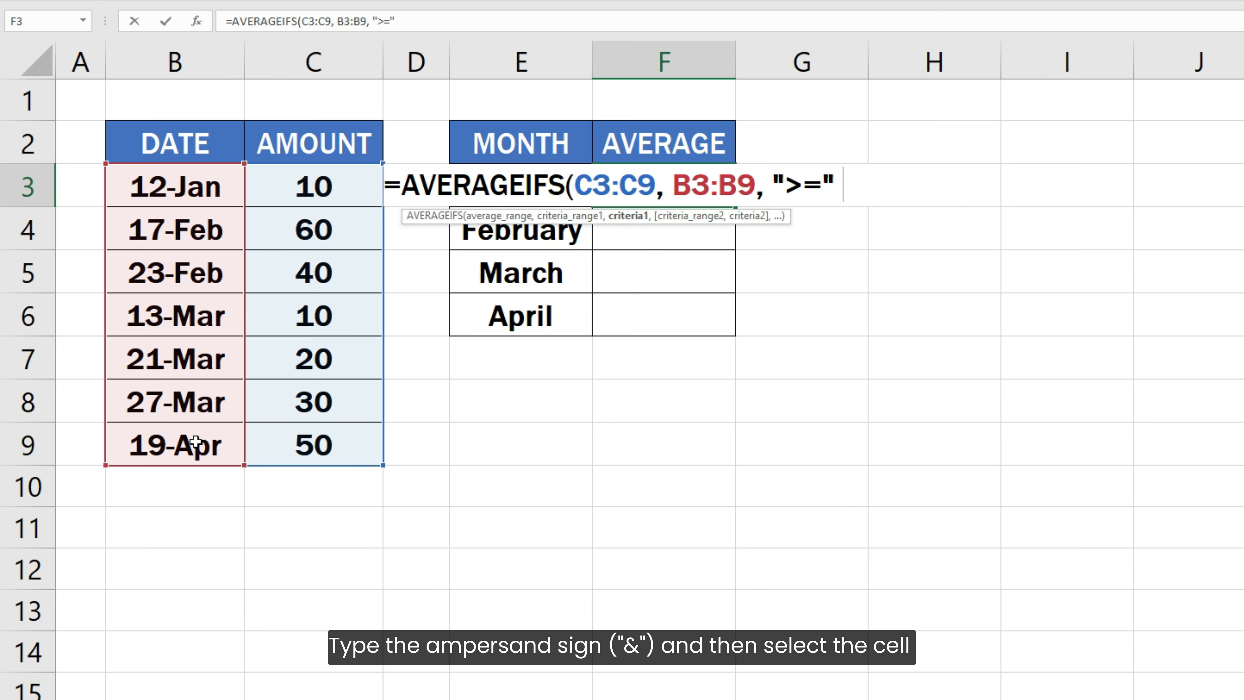
{"action": "type", "text": "& "}
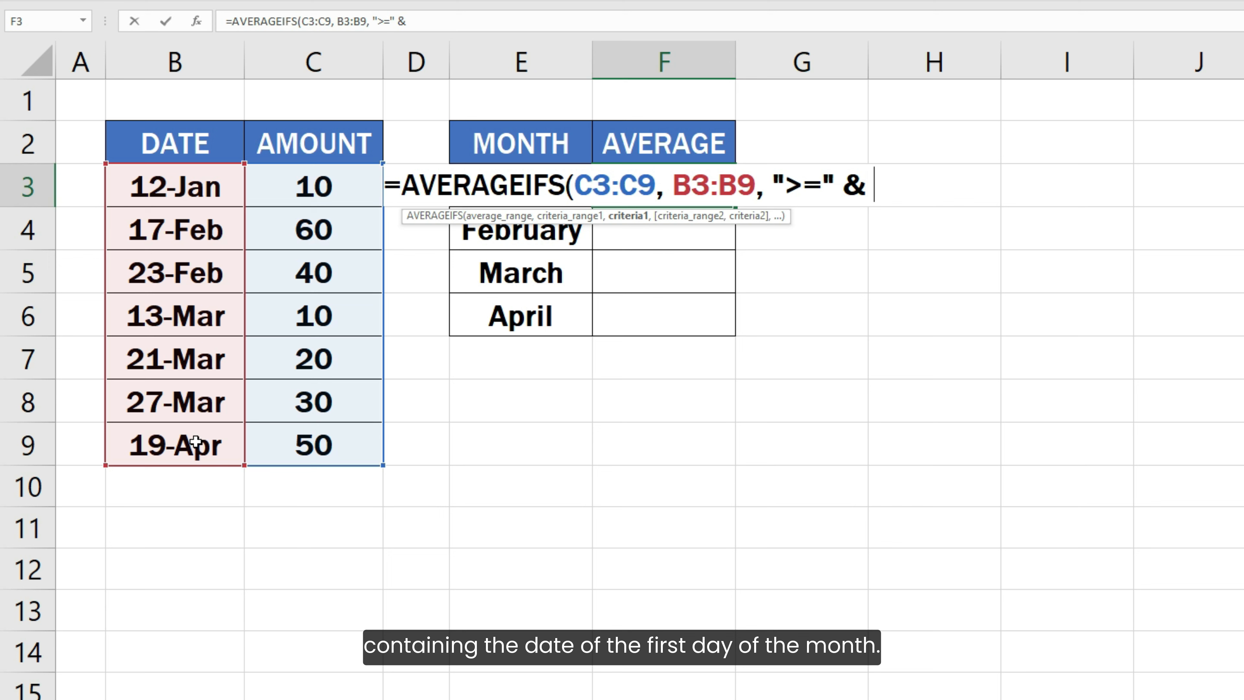
{"action": "type", "text": "E"}
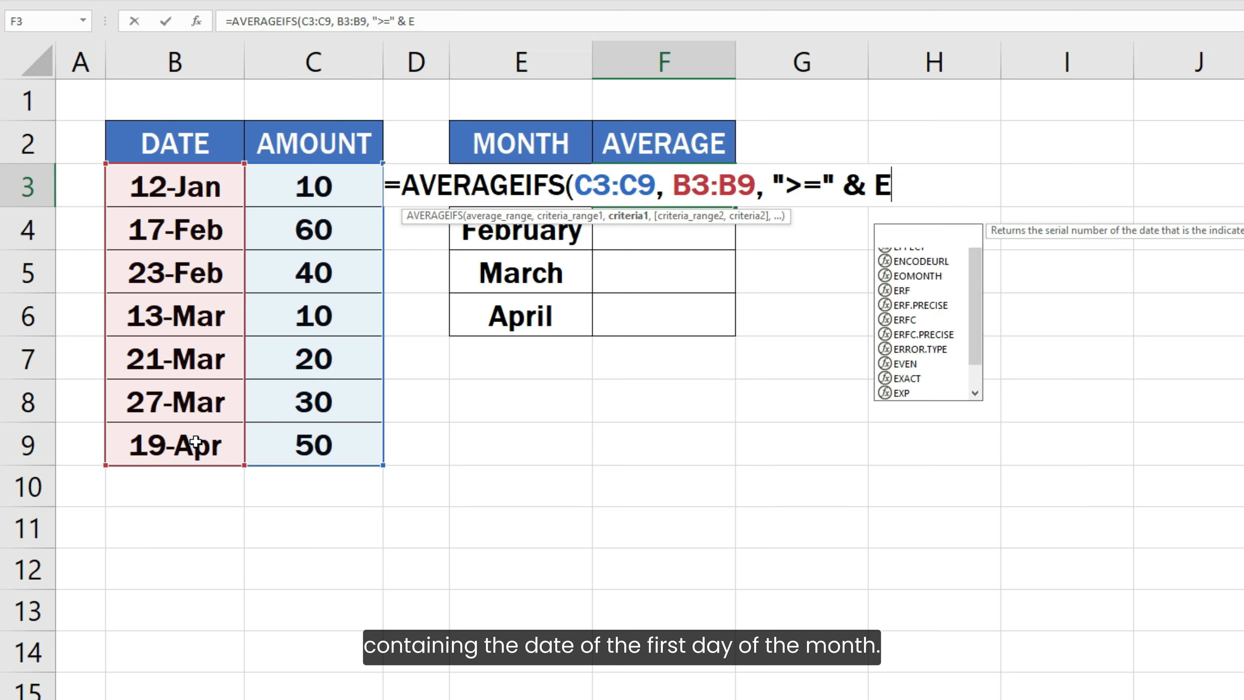
{"action": "type", "text": "3,"}
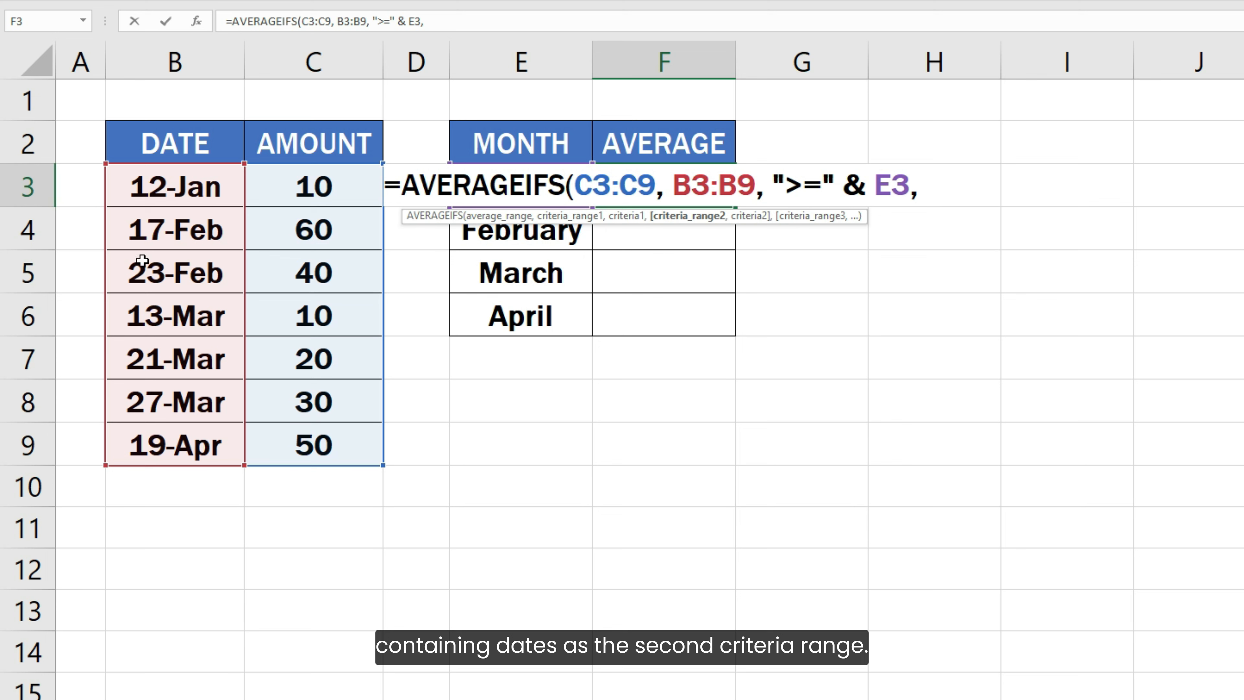
- Add B3:B9 as the second criteria range with the criterion "<" & EDATE(E3, 1), and complete the formula
{"action": "left_click_drag", "start_coordinate": [172, 184], "coordinate": [178, 439]}
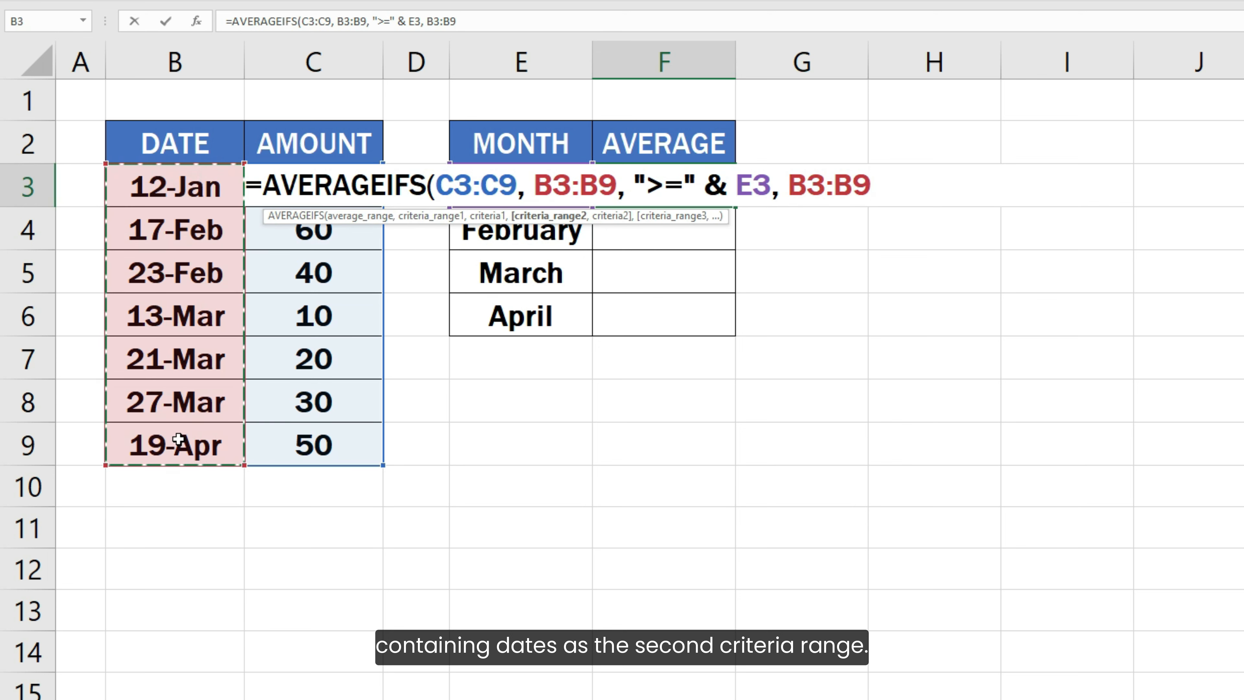
{"action": "type", "text": ", "}
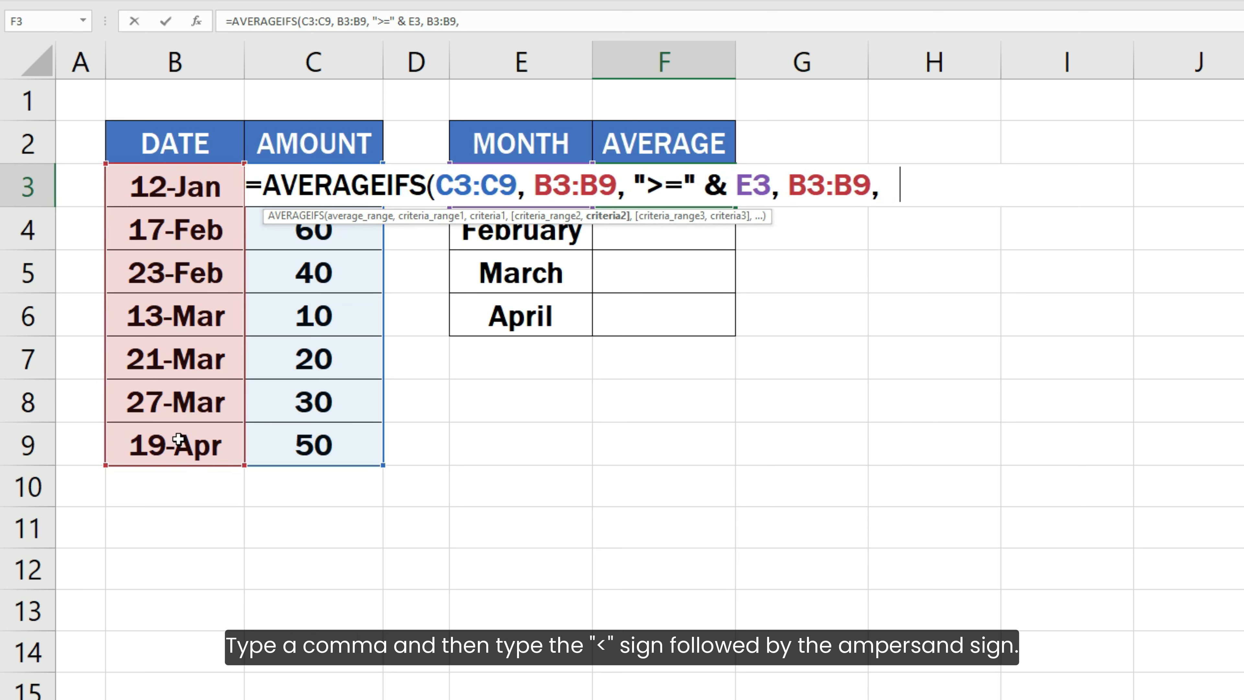
{"action": "type", "text": "\"<\" & "}
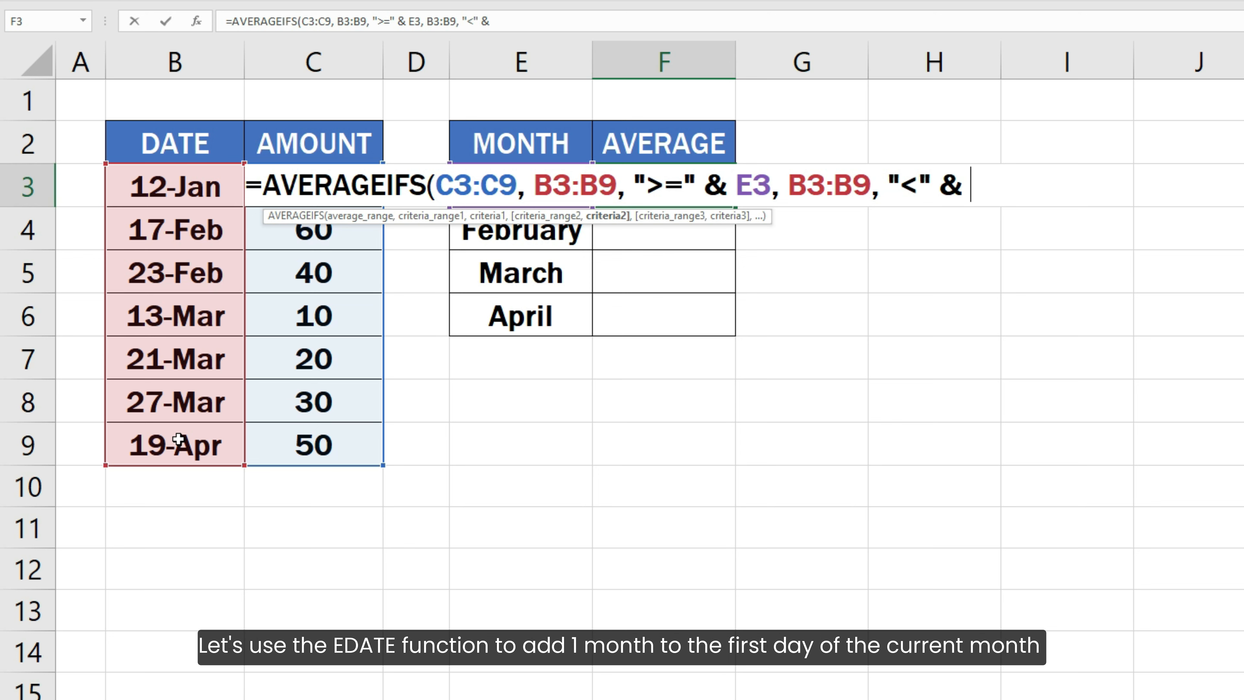
{"action": "type", "text": "E"}
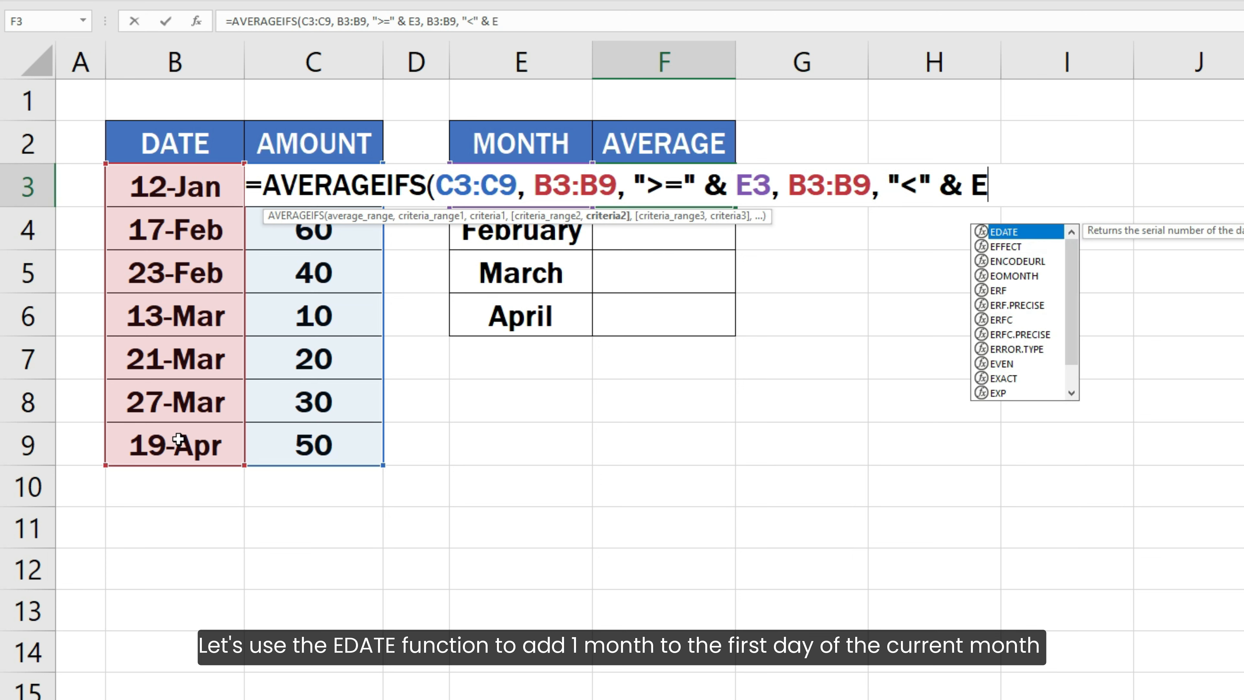
{"action": "type", "text": "DATE("}
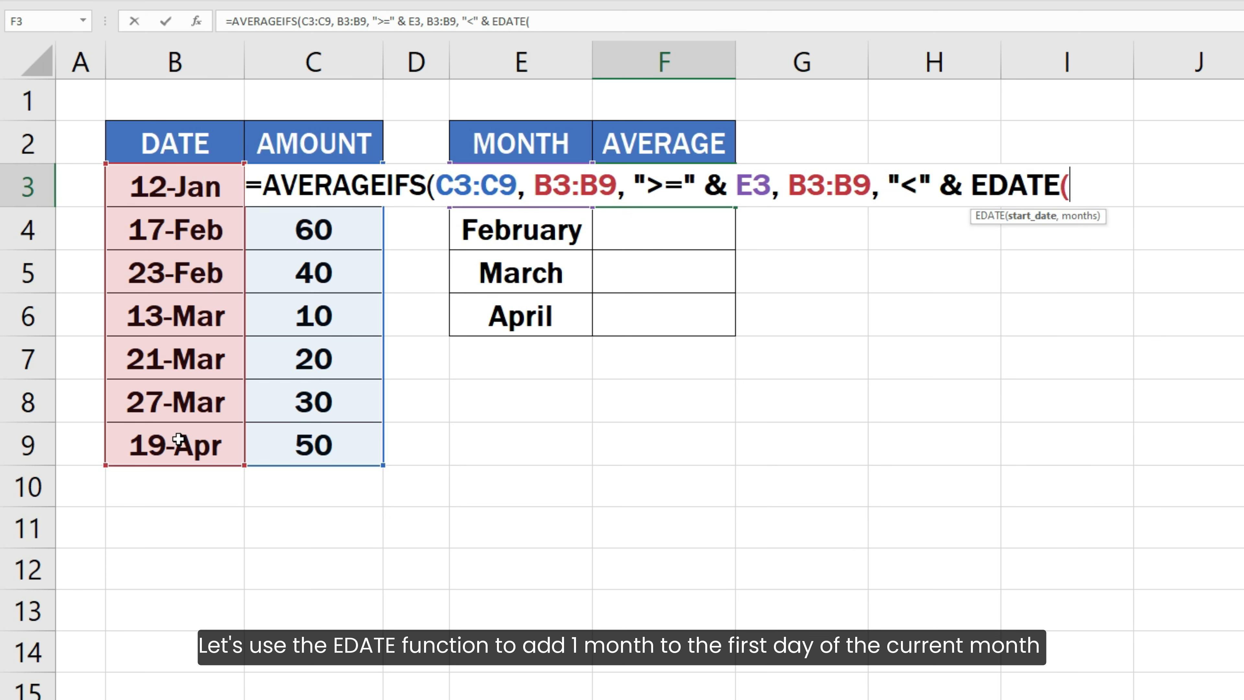
{"action": "type", "text": "E3, 1)"}
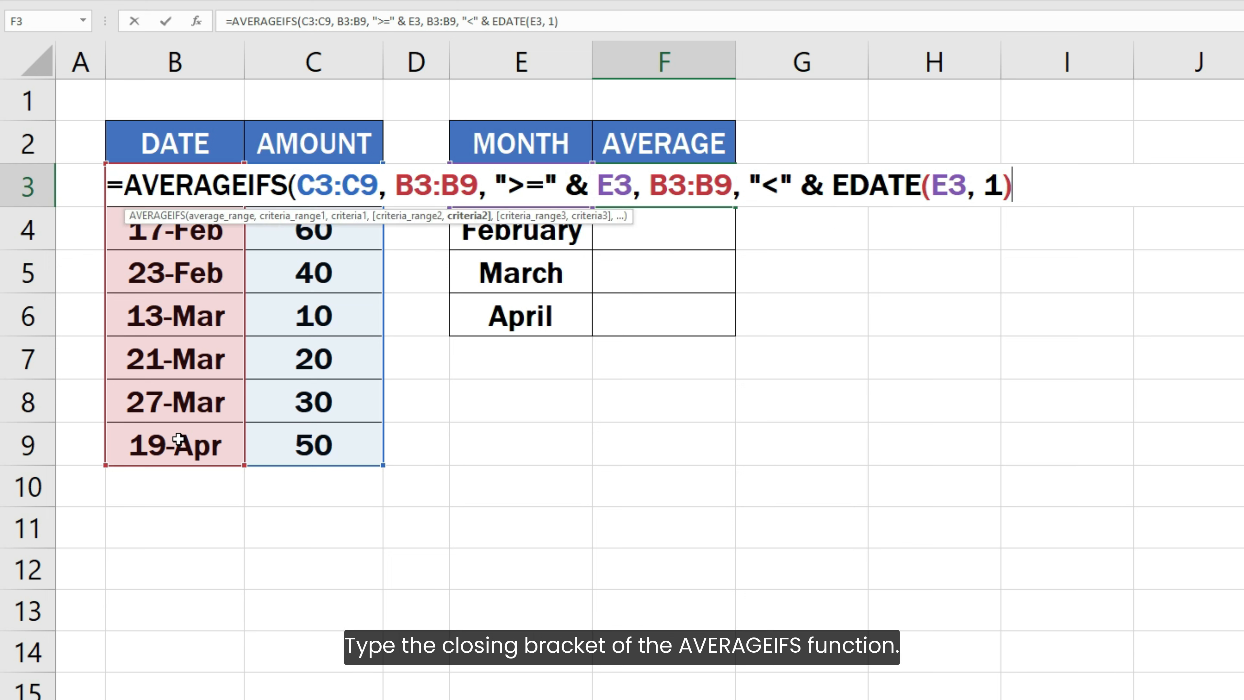
{"action": "type", "text": ")"}
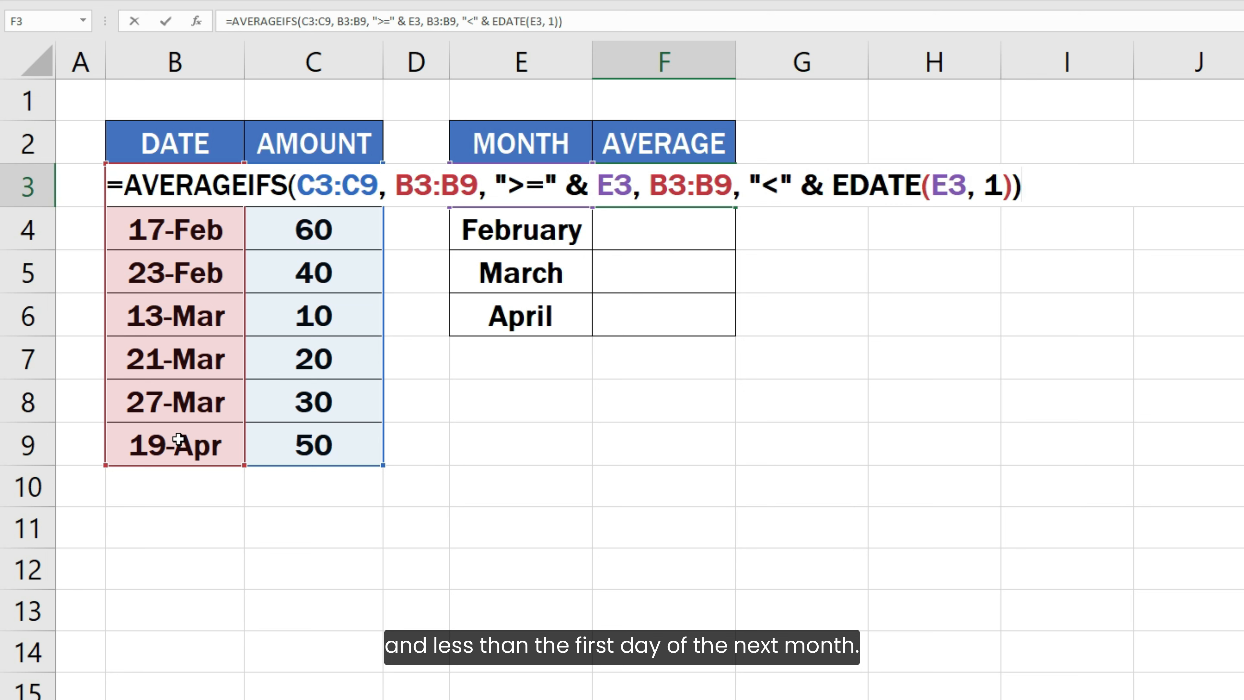
{"action": "key", "text": "Return"}
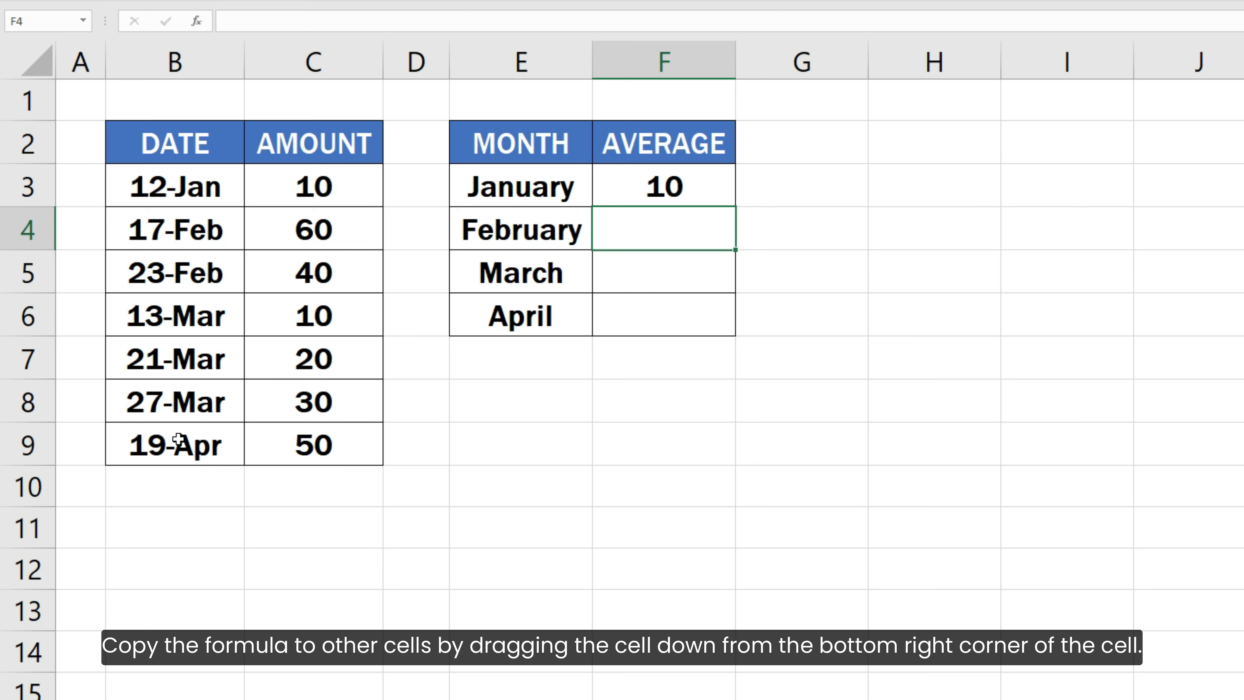
- Copy the average formula from F3 down through F6
{"action": "left_click", "coordinate": [667, 200]}
{"action": "left_click_drag", "start_coordinate": [735, 207], "coordinate": [711, 331]}
{"action": "left_click", "coordinate": [764, 325]}
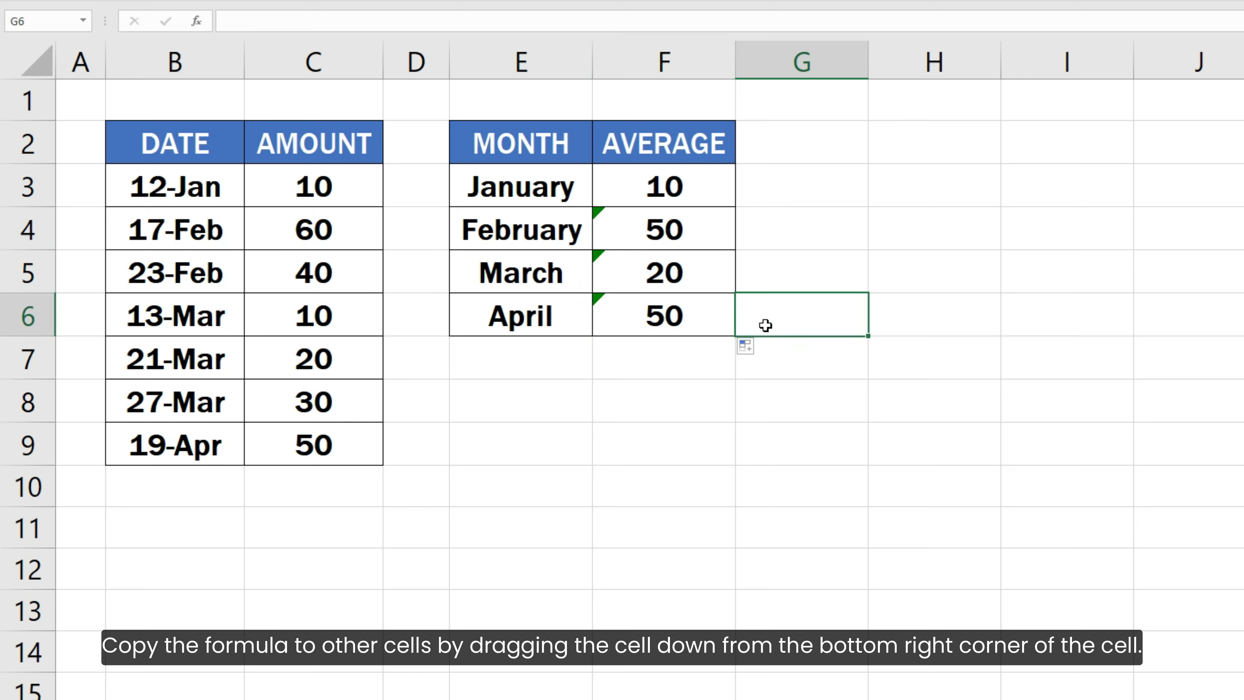
- Examine the amount and date range references in the formulas of F4, F5 and F6 and in the original F3
{"action": "double_click", "coordinate": [685, 234]}
{"action": "key", "text": "Escape"}
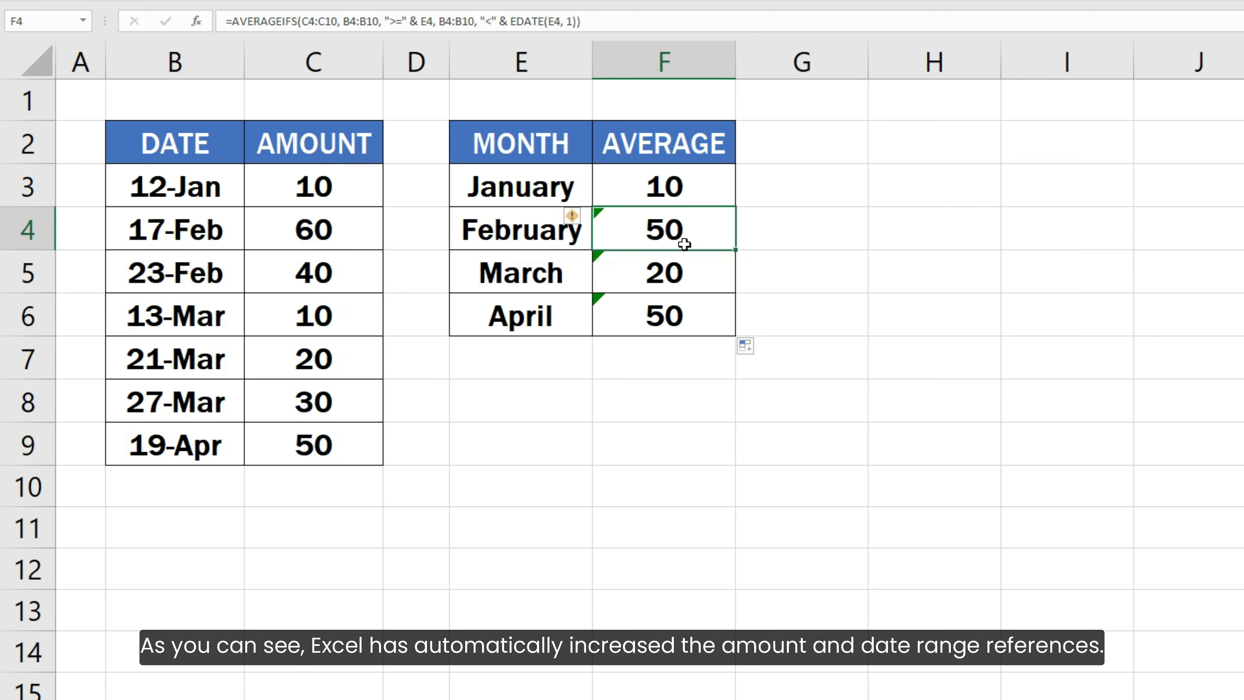
{"action": "left_click", "coordinate": [688, 279]}
{"action": "double_click", "coordinate": [688, 280]}
{"action": "key", "text": "Escape"}
{"action": "left_click", "coordinate": [690, 307]}
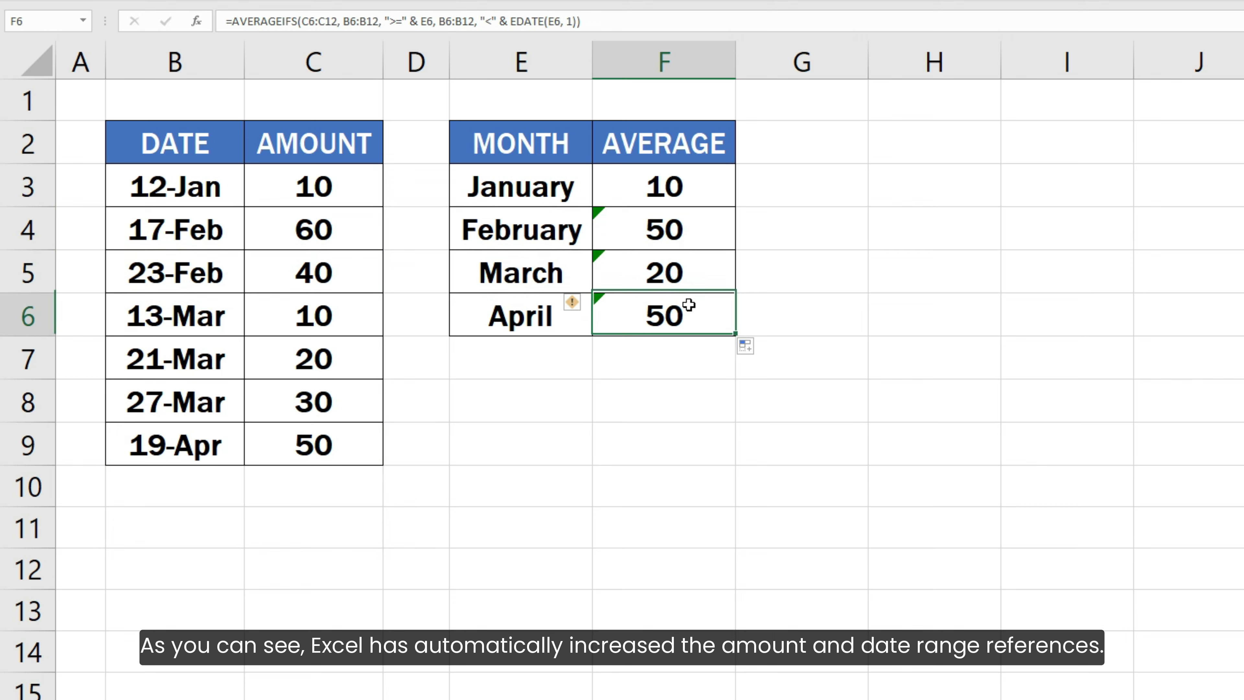
{"action": "double_click", "coordinate": [689, 306]}
{"action": "key", "text": "Escape"}
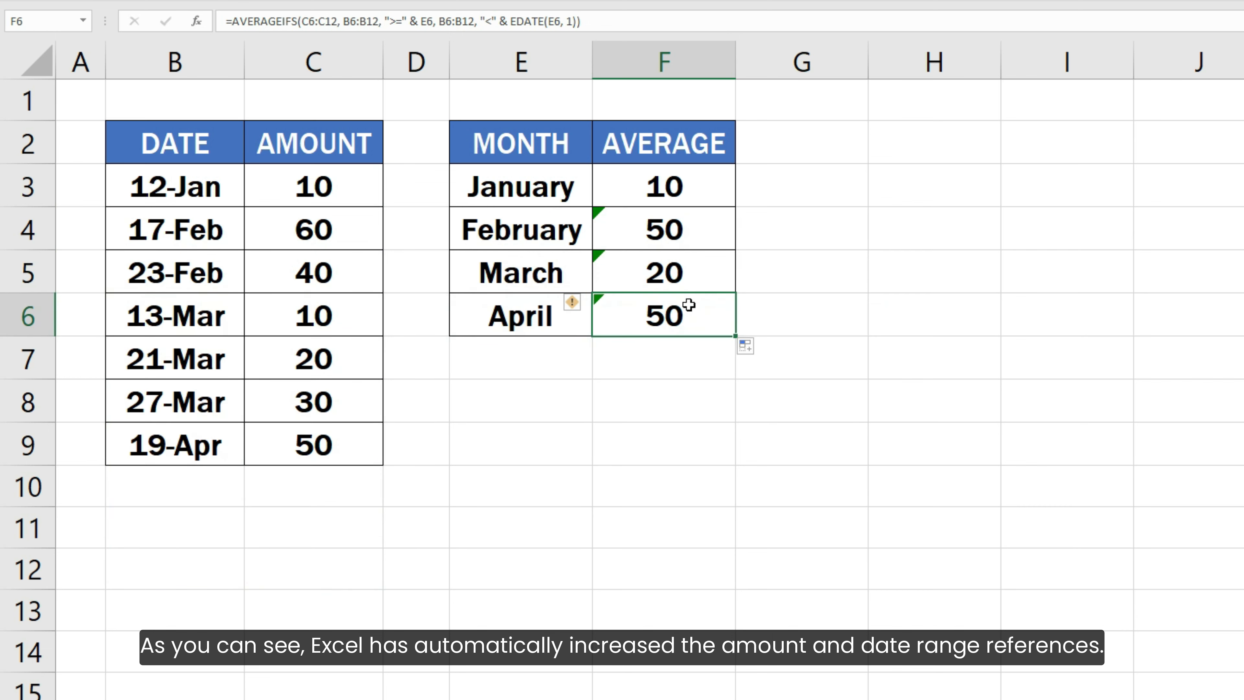
{"action": "left_click", "coordinate": [699, 194]}
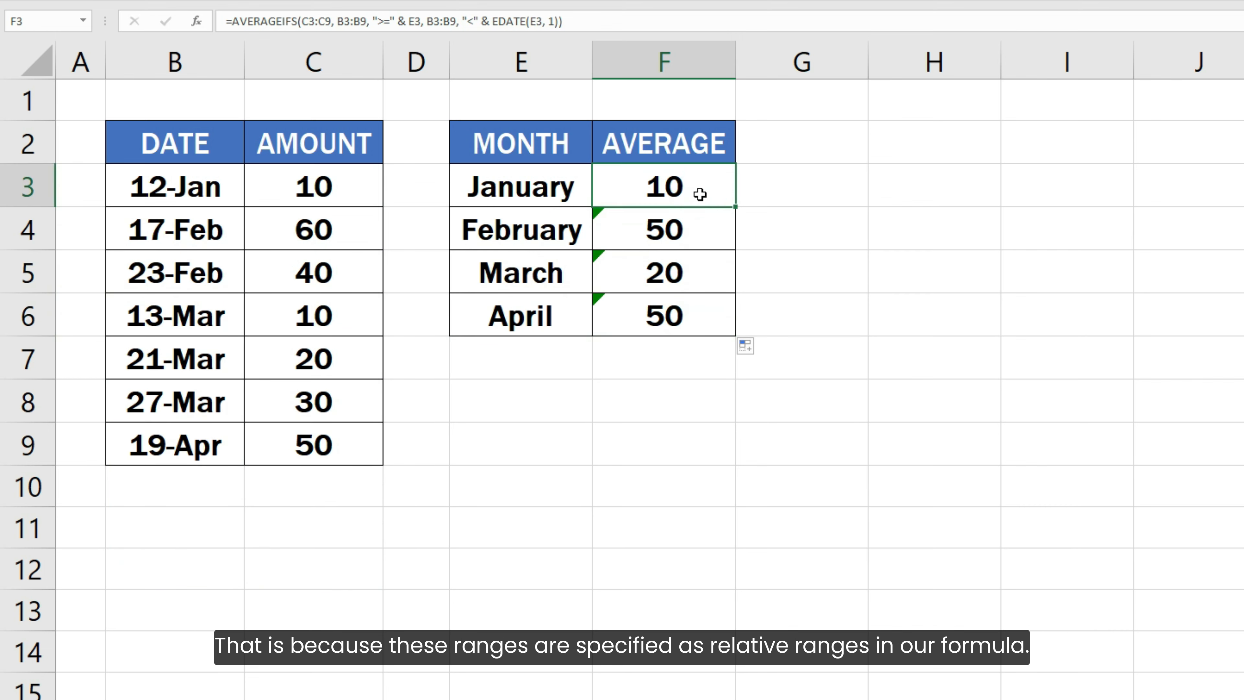
- Make the amount range in the F3 average formula absolute as $C$3:$C$9
{"action": "double_click", "coordinate": [699, 194]}
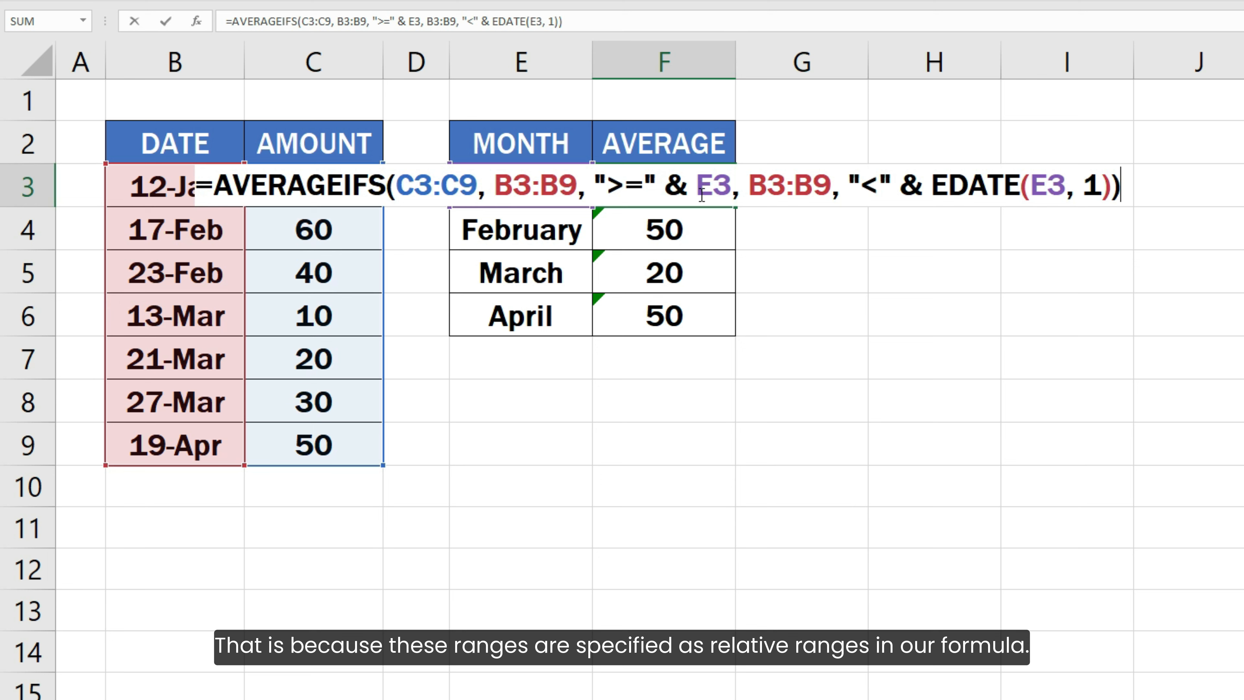
{"action": "left_click", "coordinate": [396, 189]}
{"action": "type", "text": "$"}
{"action": "left_click", "coordinate": [312, 192]}
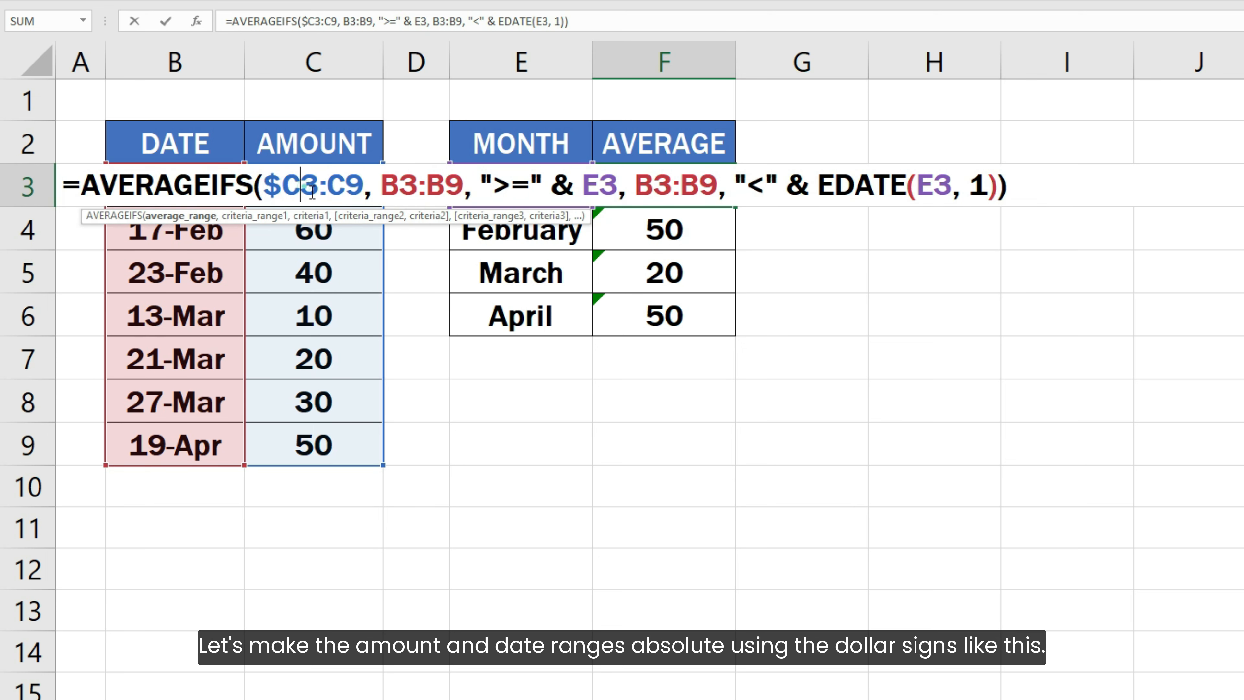
{"action": "type", "text": "$"}
{"action": "left_click", "coordinate": [348, 186]}
{"action": "type", "text": "$"}
{"action": "left_click", "coordinate": [385, 187]}
{"action": "type", "text": "$"}
- Make the first criteria range in the F3 formula absolute as $B$3:$B$9
{"action": "left_click", "coordinate": [439, 186]}
{"action": "type", "text": "$"}
{"action": "left_click", "coordinate": [476, 187]}
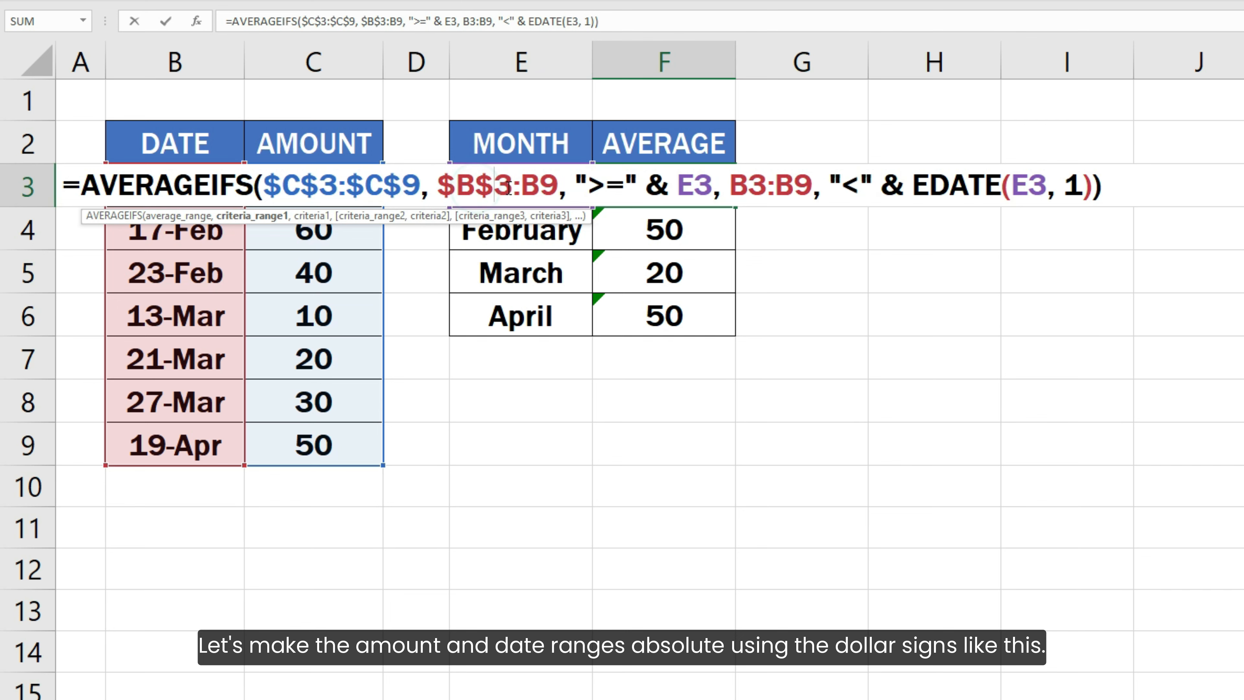
{"action": "left_click", "coordinate": [522, 186]}
{"action": "type", "text": "$"}
{"action": "left_click", "coordinate": [564, 186]}
{"action": "type", "text": "$B$"}
- Make the second criteria range absolute as $B$3:$B$9 and complete the F3 formula
{"action": "left_click", "coordinate": [764, 187]}
{"action": "type", "text": "$B$"}
{"action": "left_click", "coordinate": [808, 187]}
{"action": "type", "text": "$B$"}
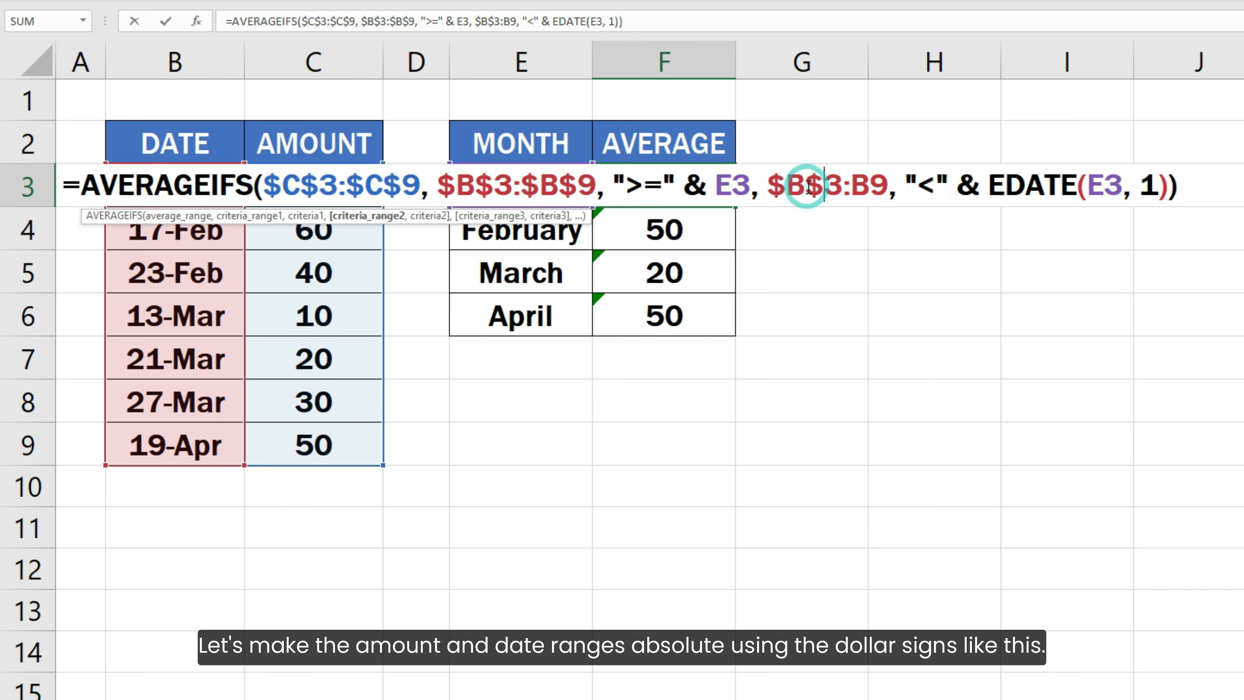
{"action": "left_click", "coordinate": [849, 187]}
{"action": "type", "text": "$"}
{"action": "left_click", "coordinate": [886, 188]}
{"action": "type", "text": "$B$"}
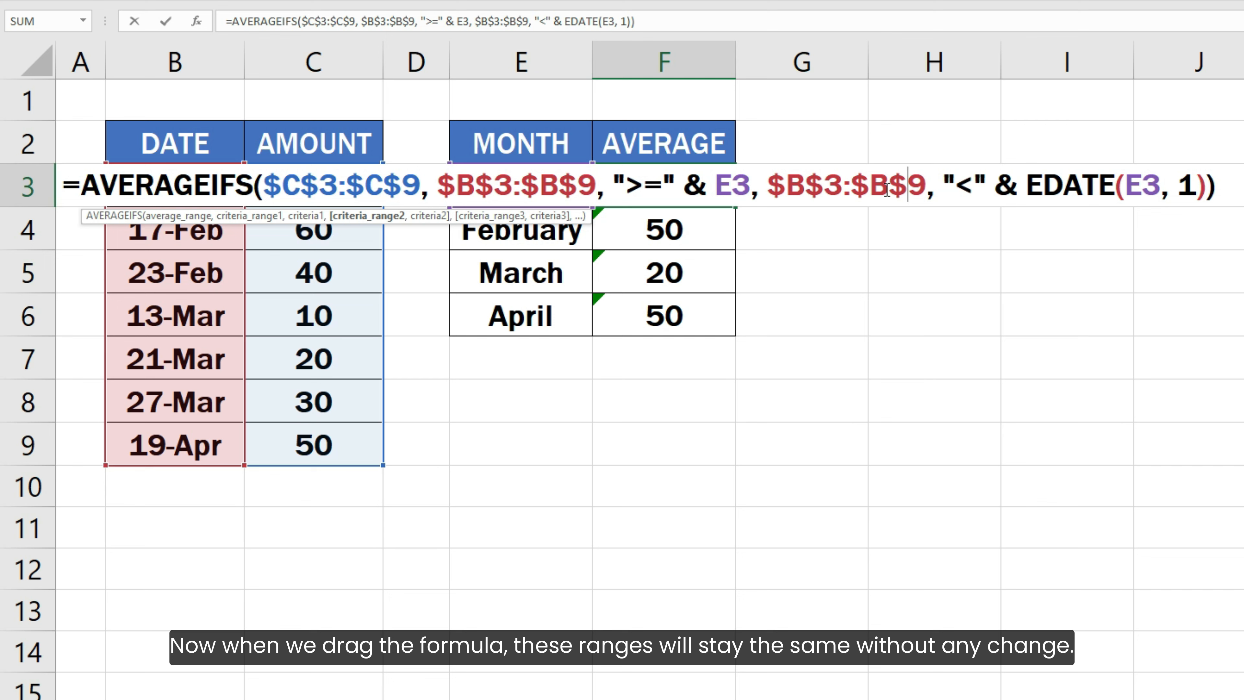
{"action": "key", "text": "Return"}
- Copy the corrected formula with absolute ranges from F3 down through F6
{"action": "left_click", "coordinate": [718, 183]}
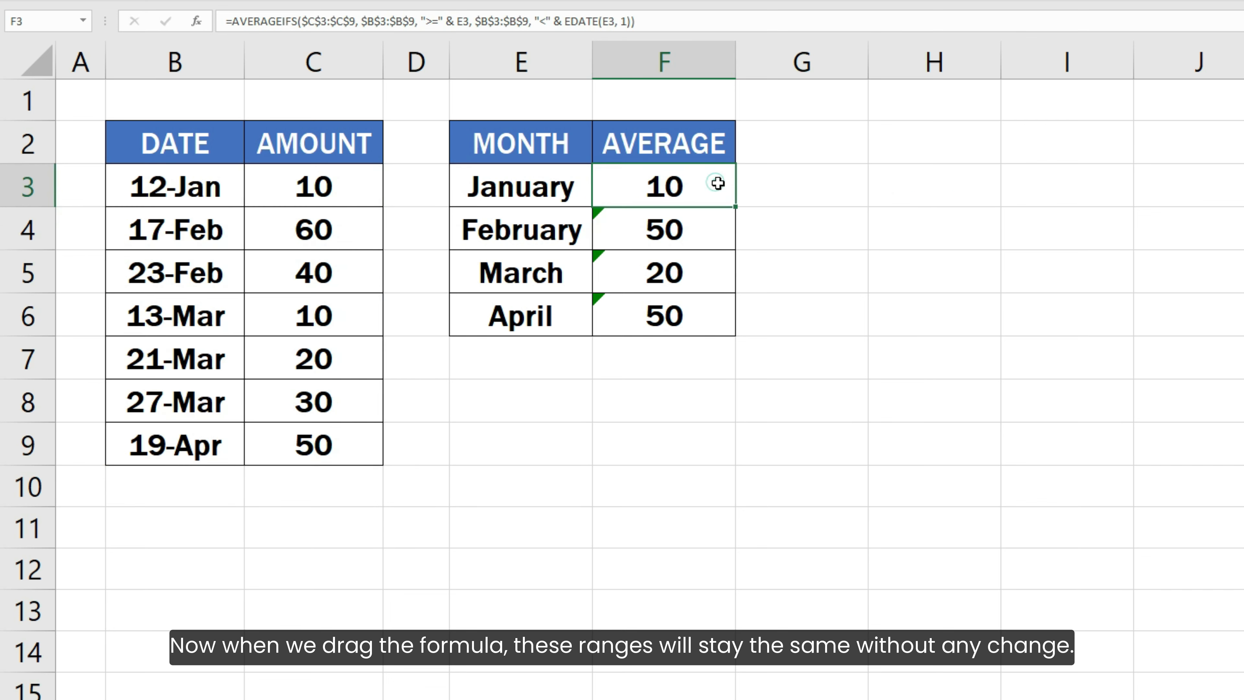
{"action": "left_click_drag", "start_coordinate": [735, 207], "coordinate": [739, 325]}
{"action": "left_click", "coordinate": [760, 321]}
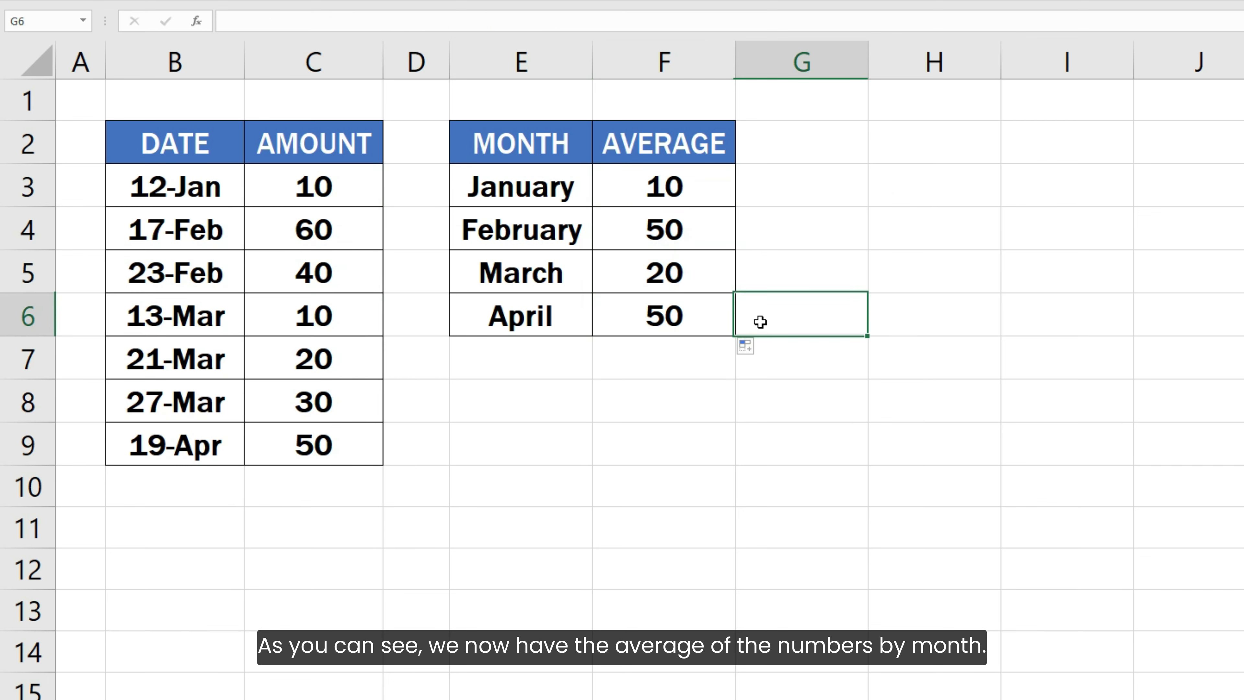